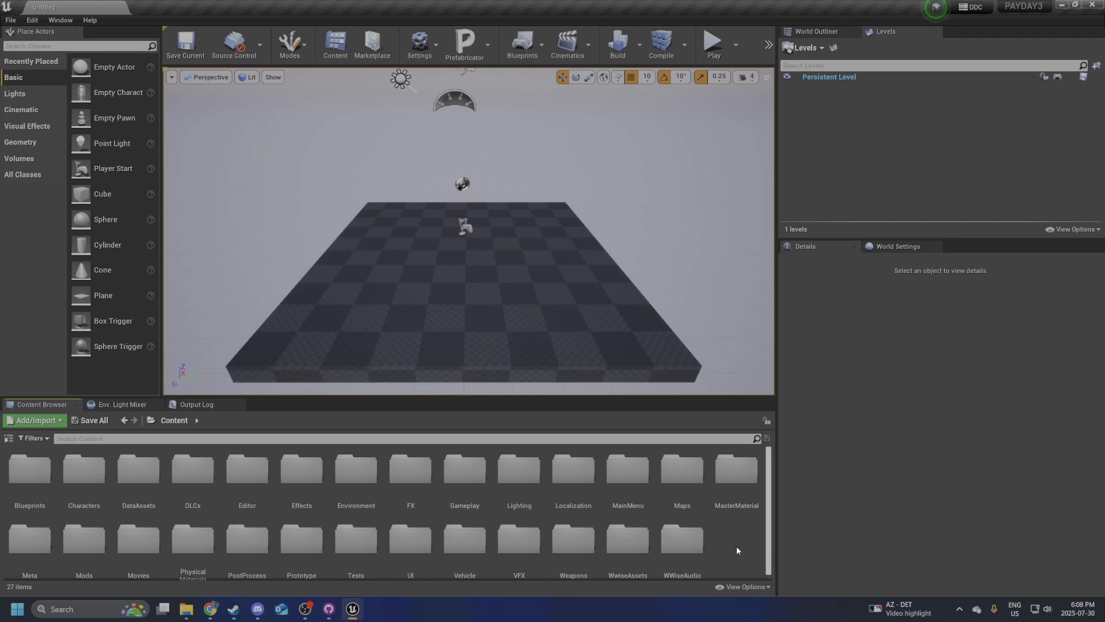
# Create a folder named CapcakeMods inside Content/Mods.
pyautogui.doubleClick(84, 541)
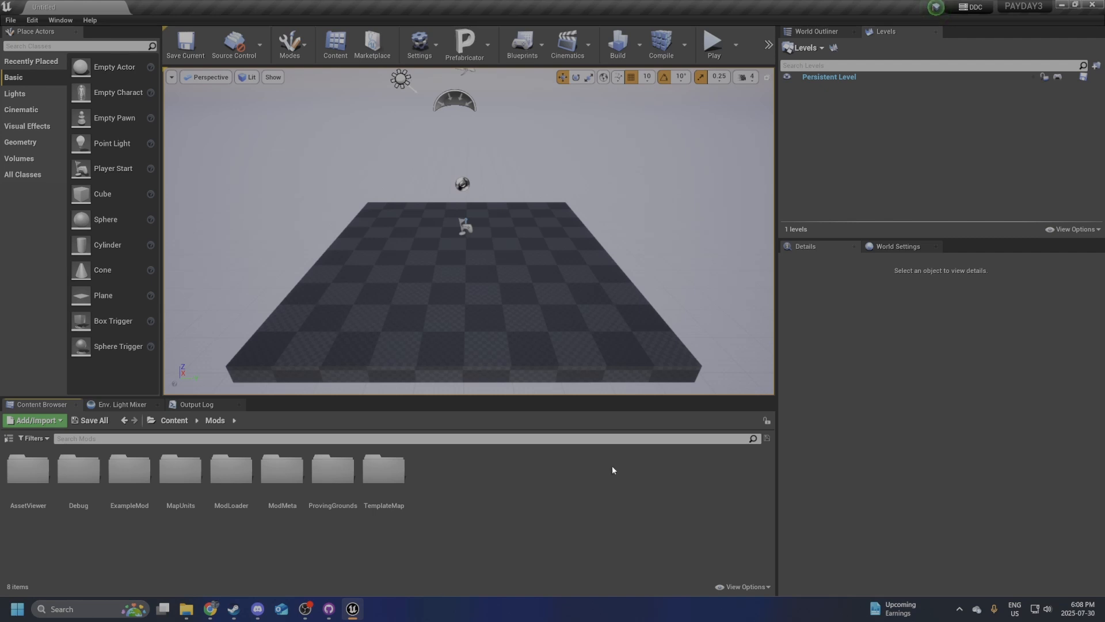
pyautogui.rightClick(469, 468)
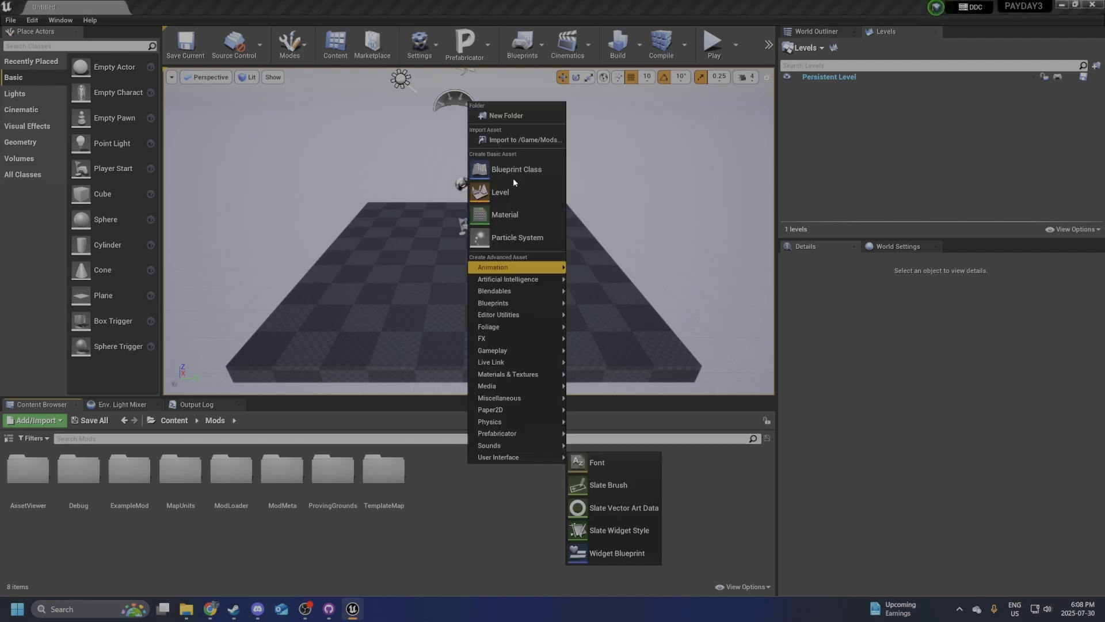
pyautogui.click(496, 116)
pyautogui.write('Cap')
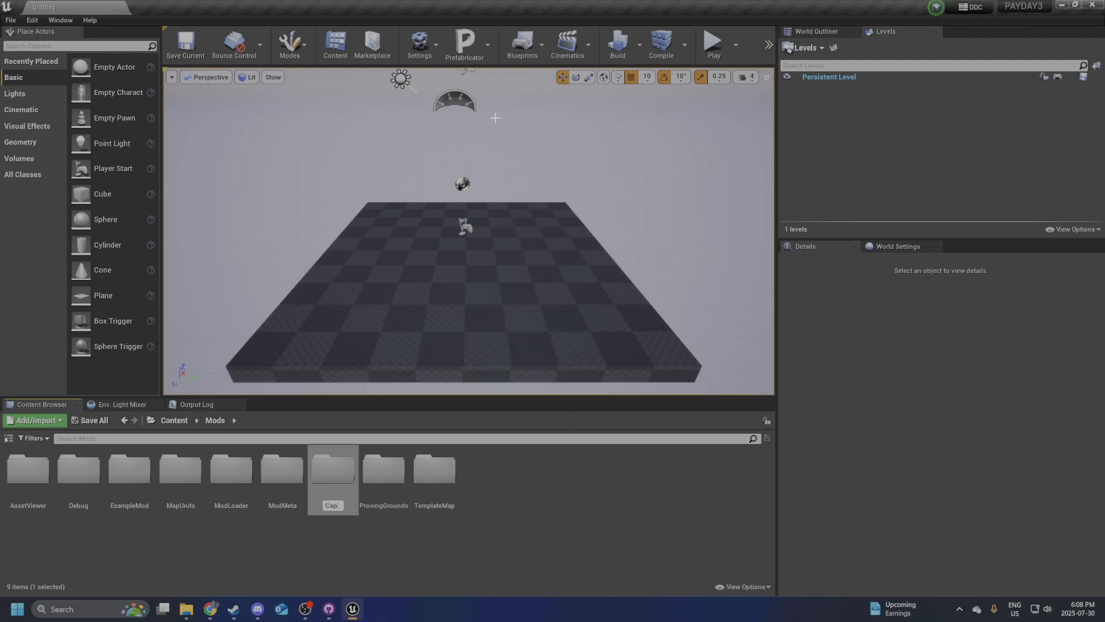
pyautogui.write('kakeMods')
pyautogui.press('Return')
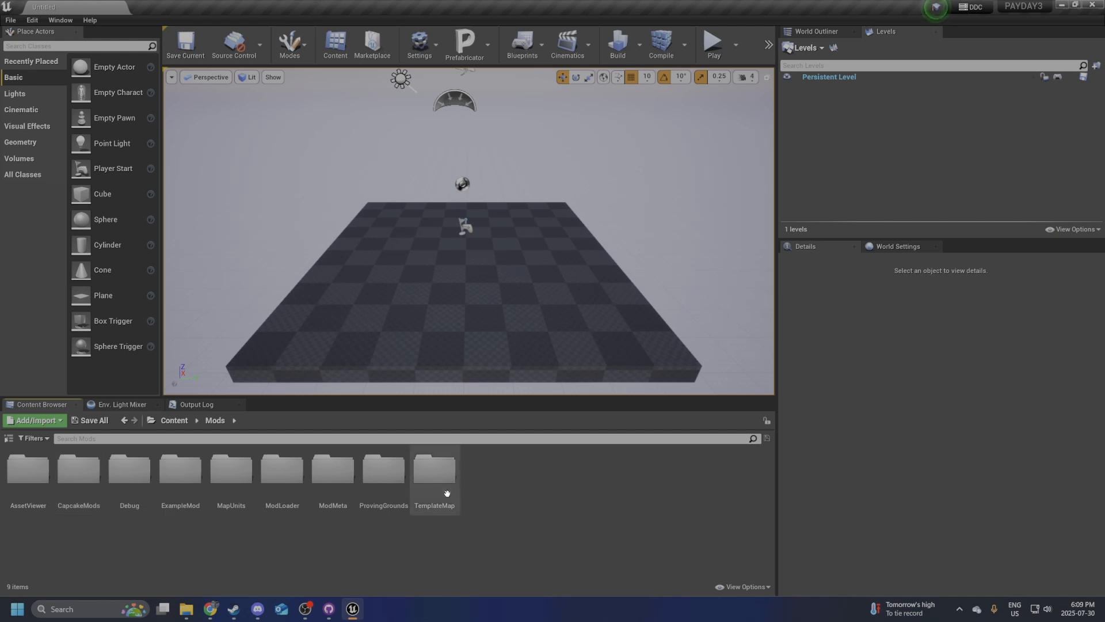
# Copy the TemplateMap folder from Mods into the CapcakeMods folder using File Explorer, then return to the editor.
pyautogui.click(432, 469)
pyautogui.rightClick(432, 469)
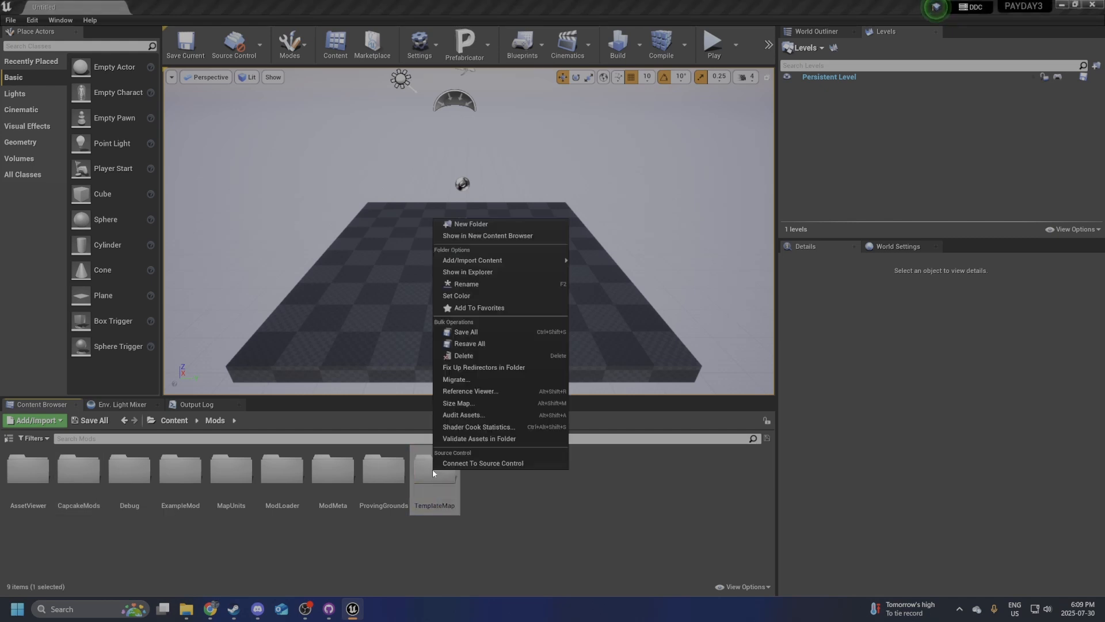
pyautogui.click(478, 272)
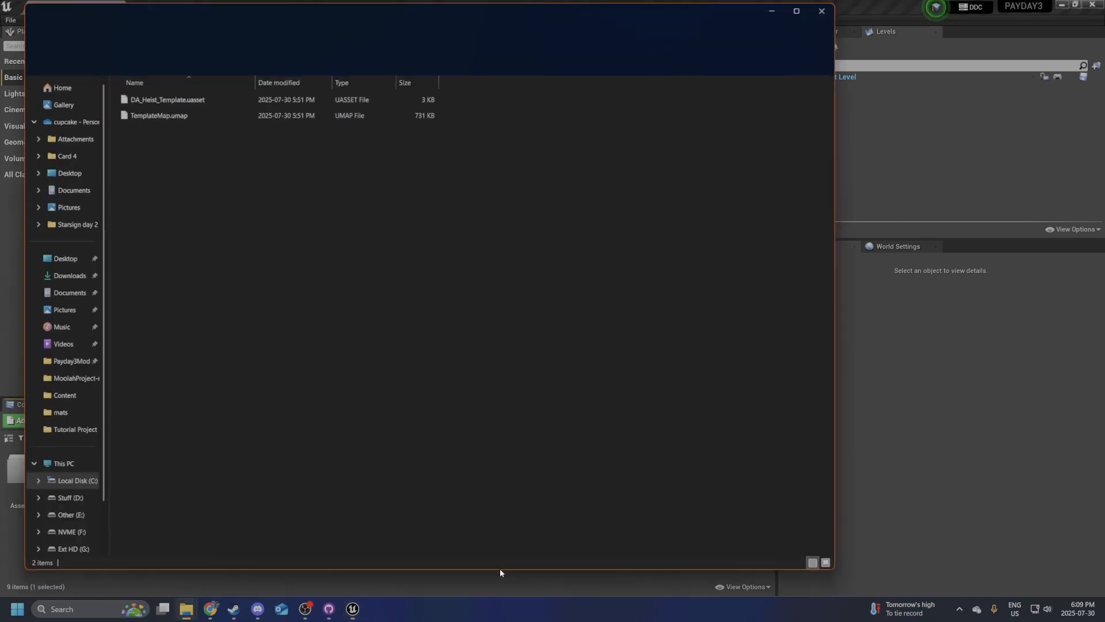
pyautogui.moveTo(388, 22); pyautogui.dragTo(487, 35)
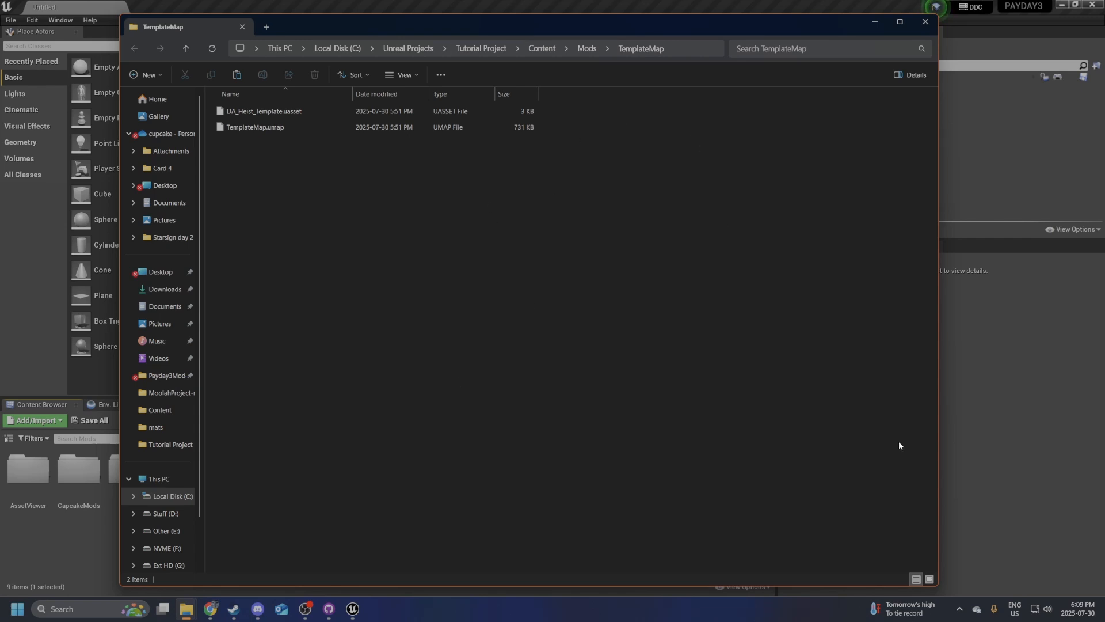
pyautogui.click(591, 52)
pyautogui.click(590, 50)
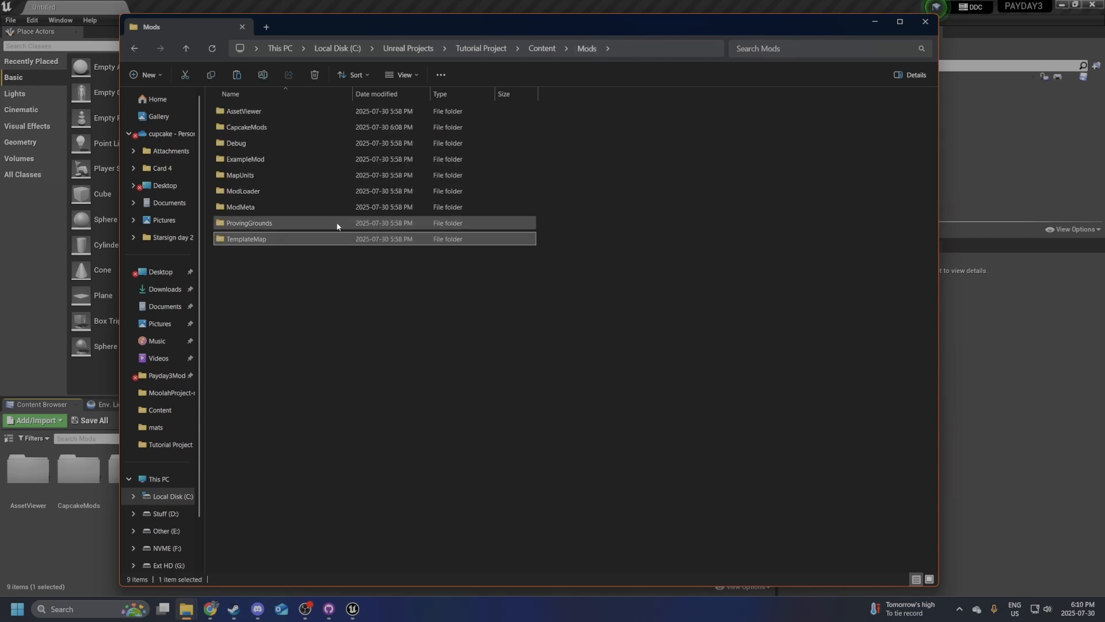
pyautogui.click(288, 241)
pyautogui.click(303, 238)
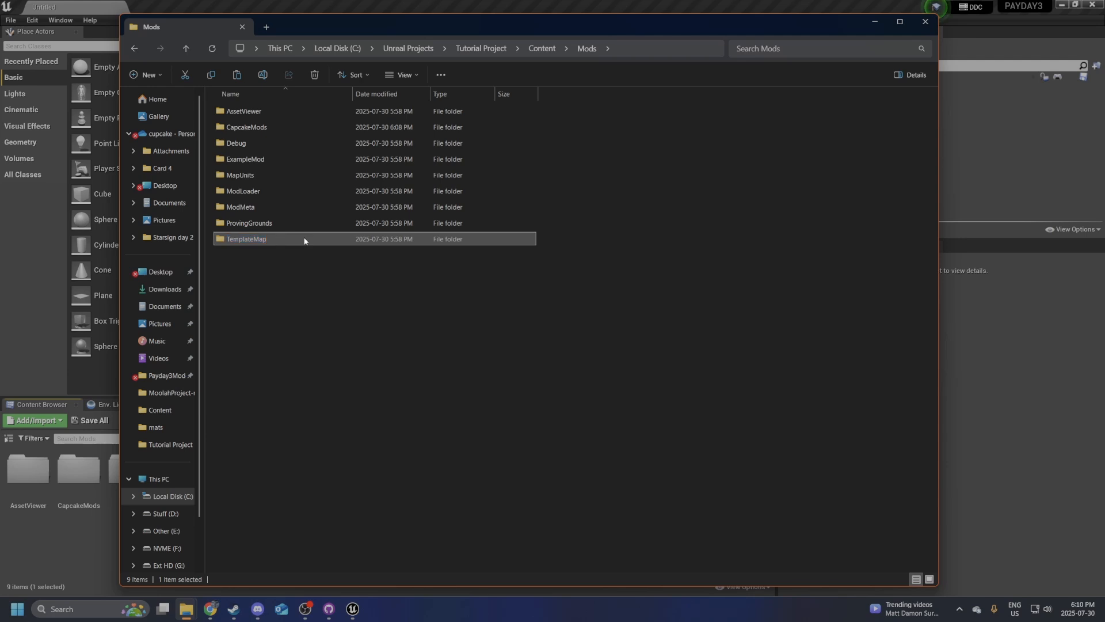
pyautogui.doubleClick(273, 128)
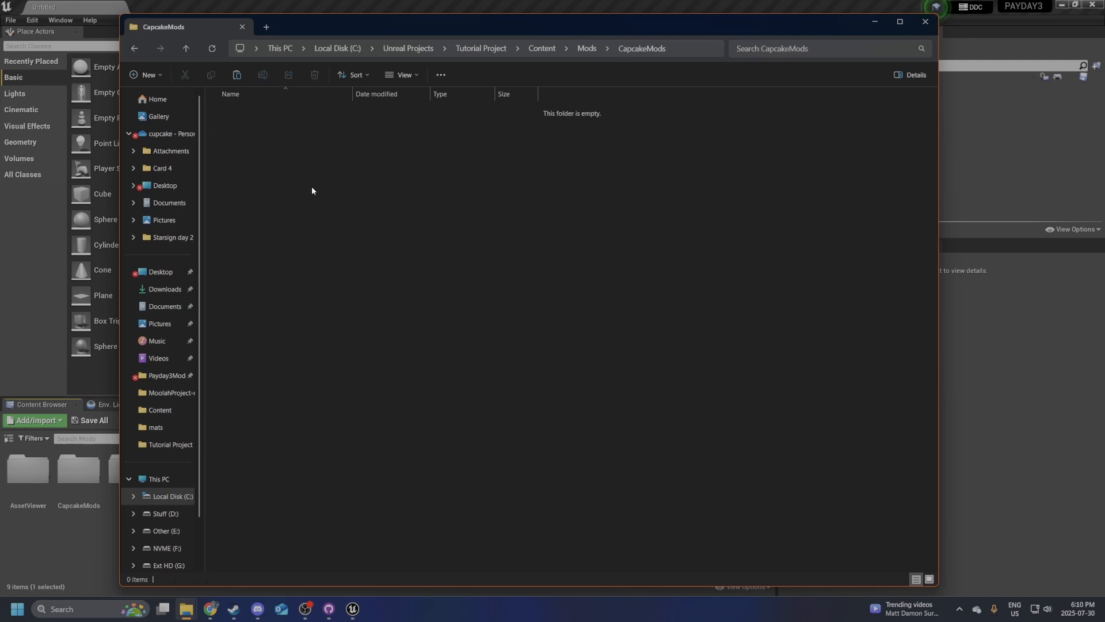
pyautogui.hotkey('ctrl', 'v')
pyautogui.click(925, 22)
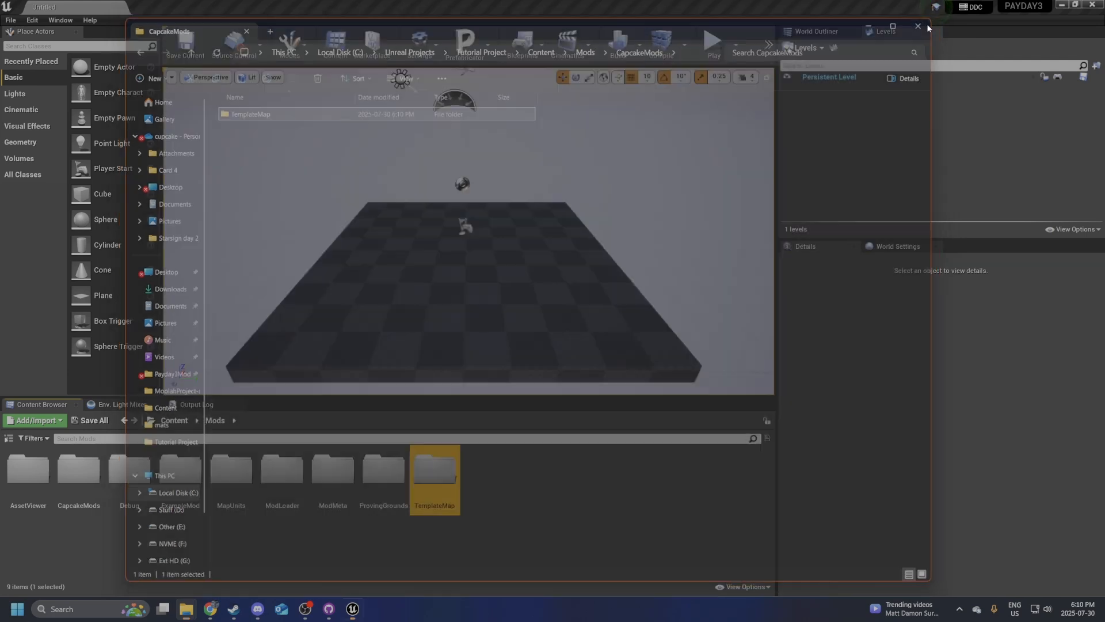
pyautogui.click(494, 534)
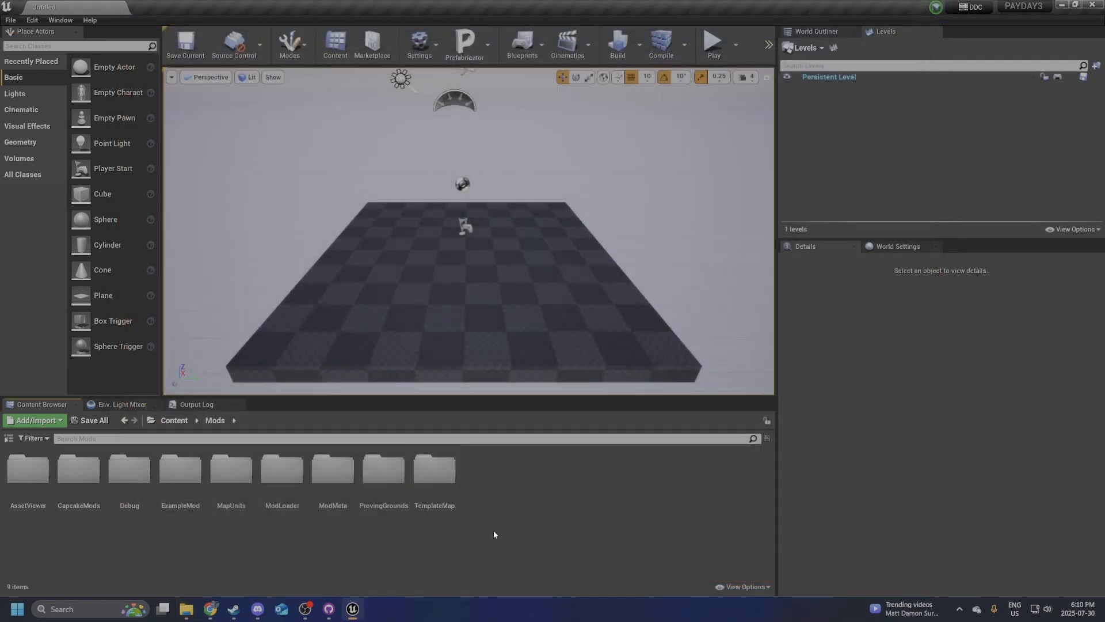
# Rename the copied TemplateMap folder inside CapcakeMods to TutorialMap.
pyautogui.doubleClick(73, 481)
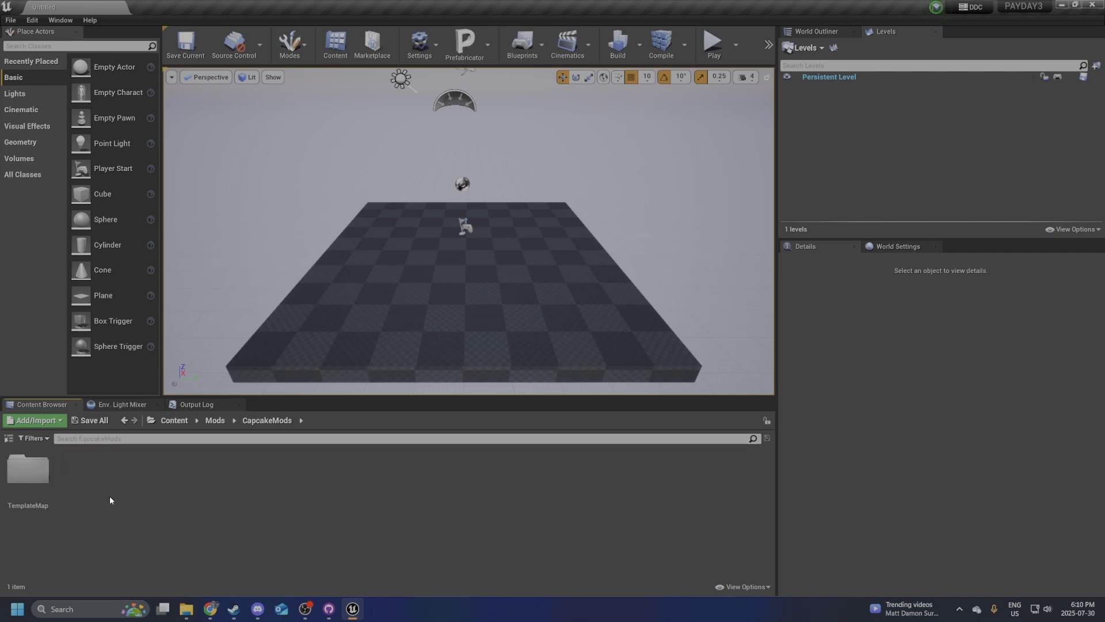
pyautogui.click(17, 467)
pyautogui.click(44, 475)
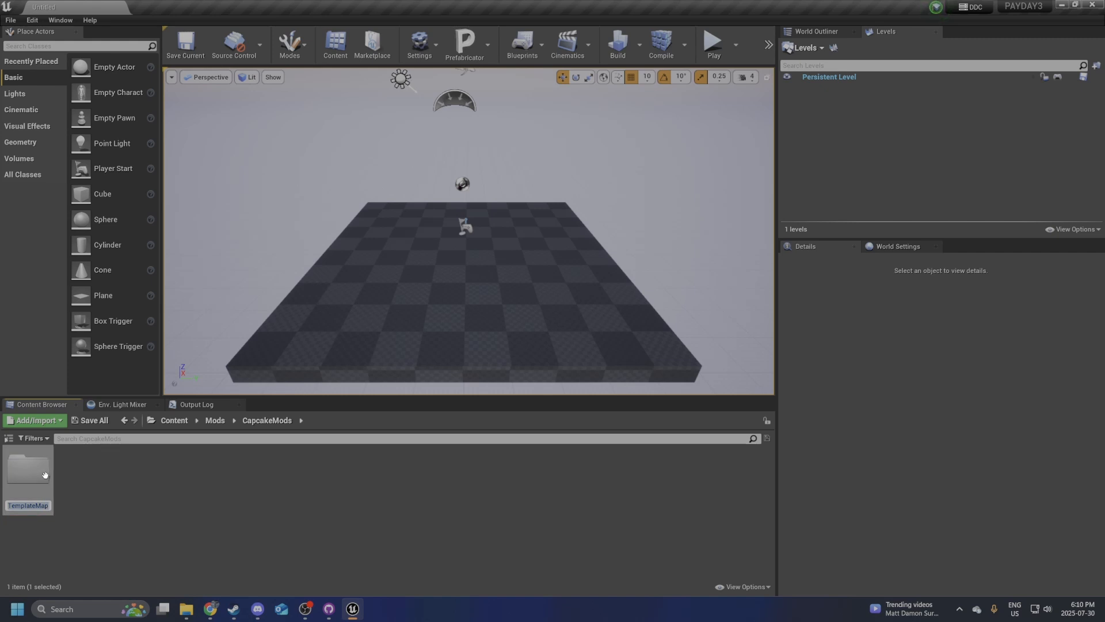
pyautogui.write('TutorialMap')
pyautogui.press('Return')
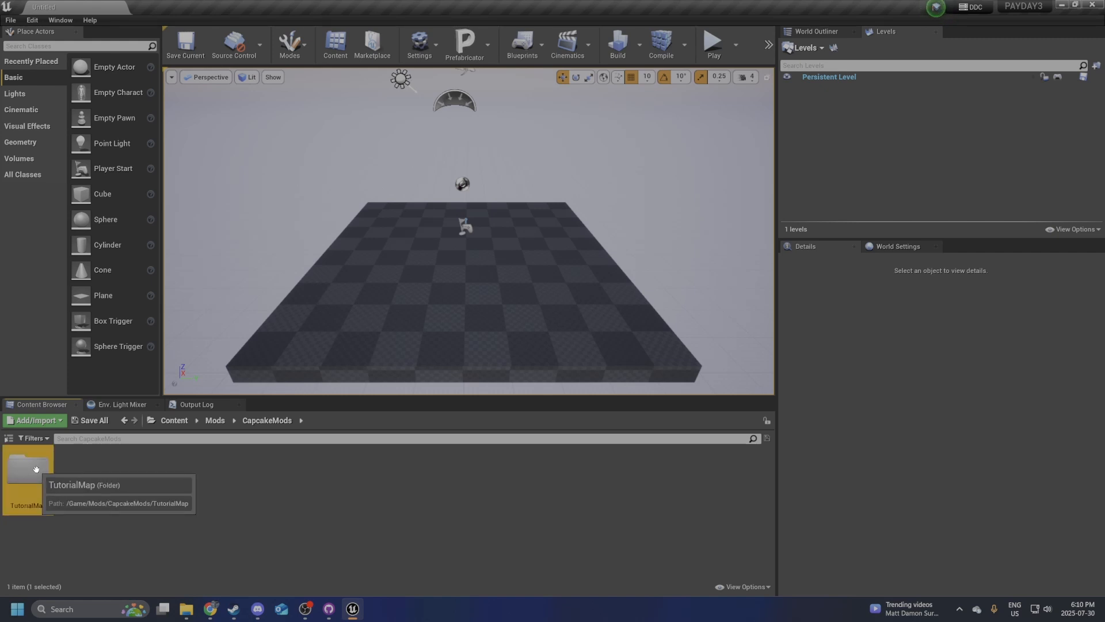
# Open DA_Heist_Template from the TutorialMap folder and set its Heist Display Name to Tutorial.
pyautogui.doubleClick(28, 469)
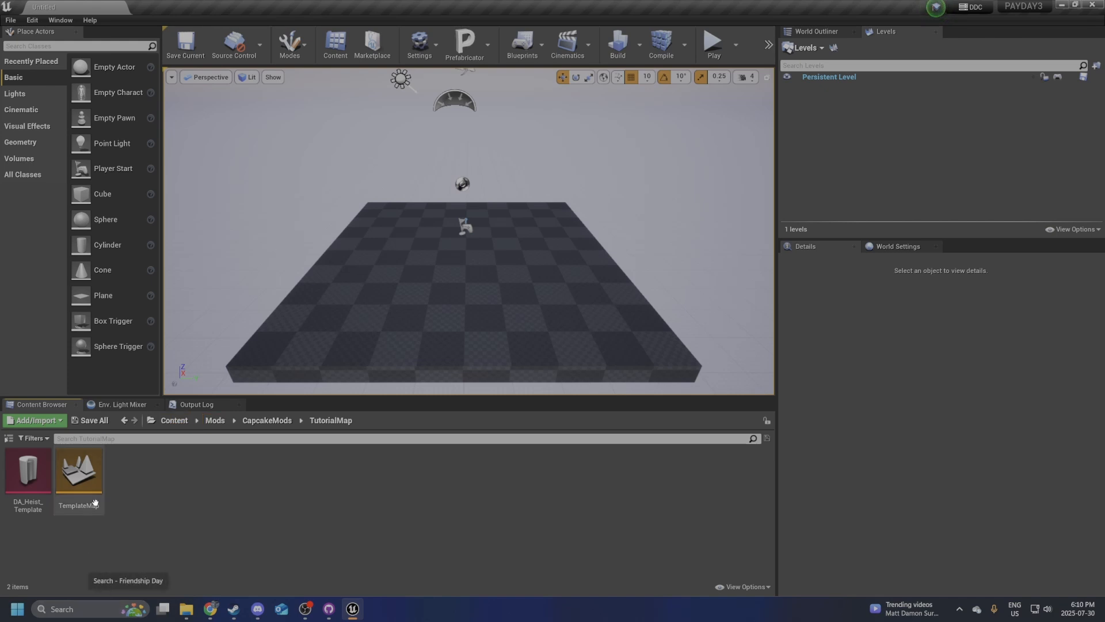
pyautogui.moveTo(92, 464)
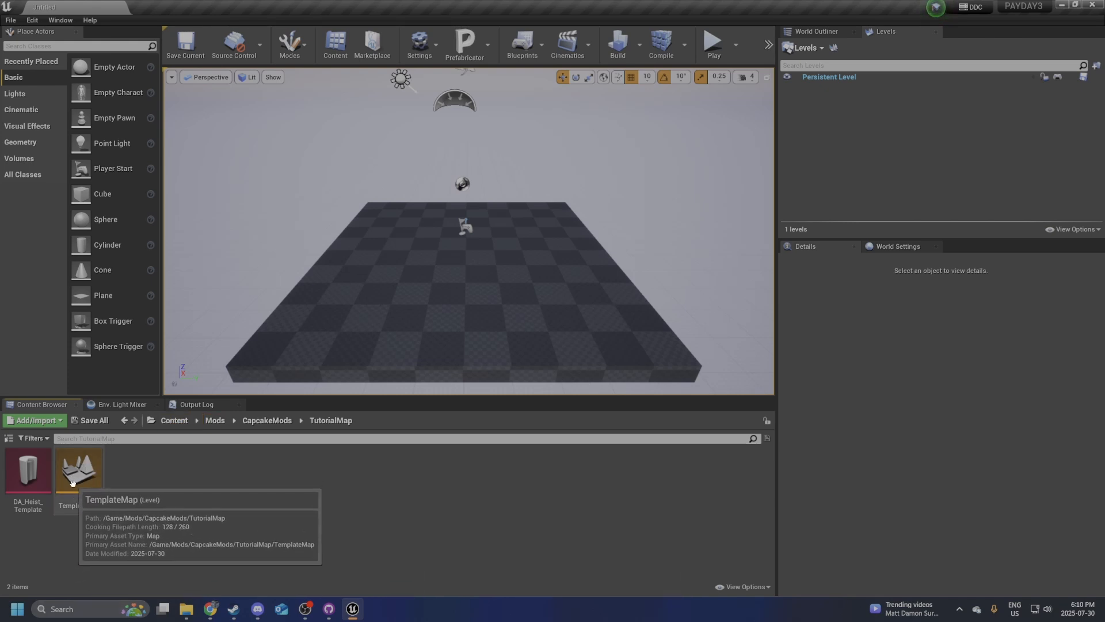
pyautogui.moveTo(25, 471)
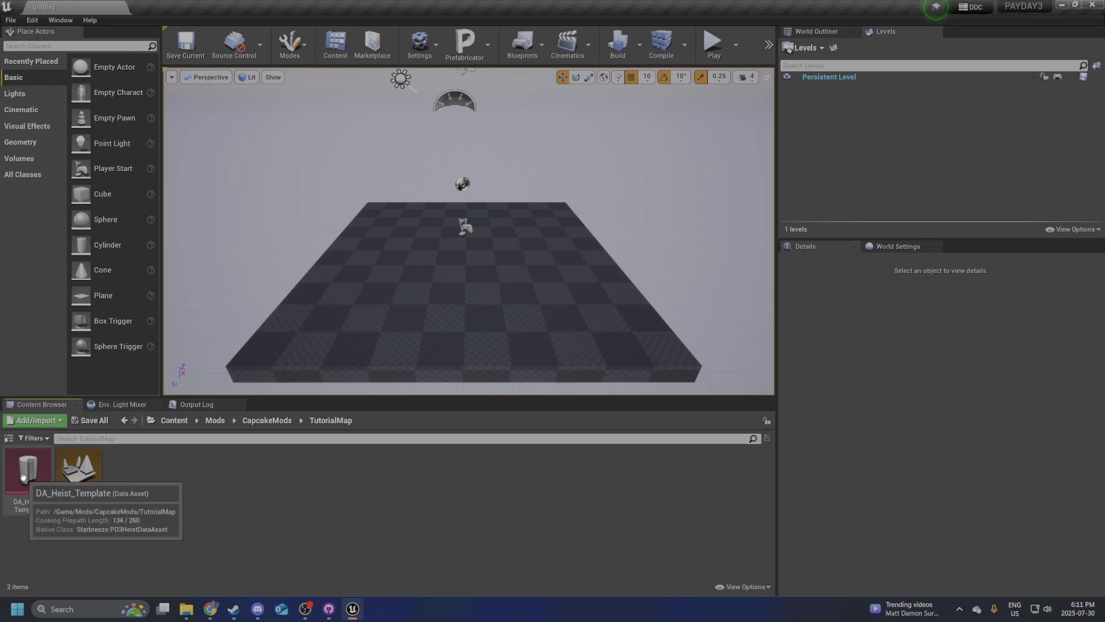
pyautogui.doubleClick(25, 477)
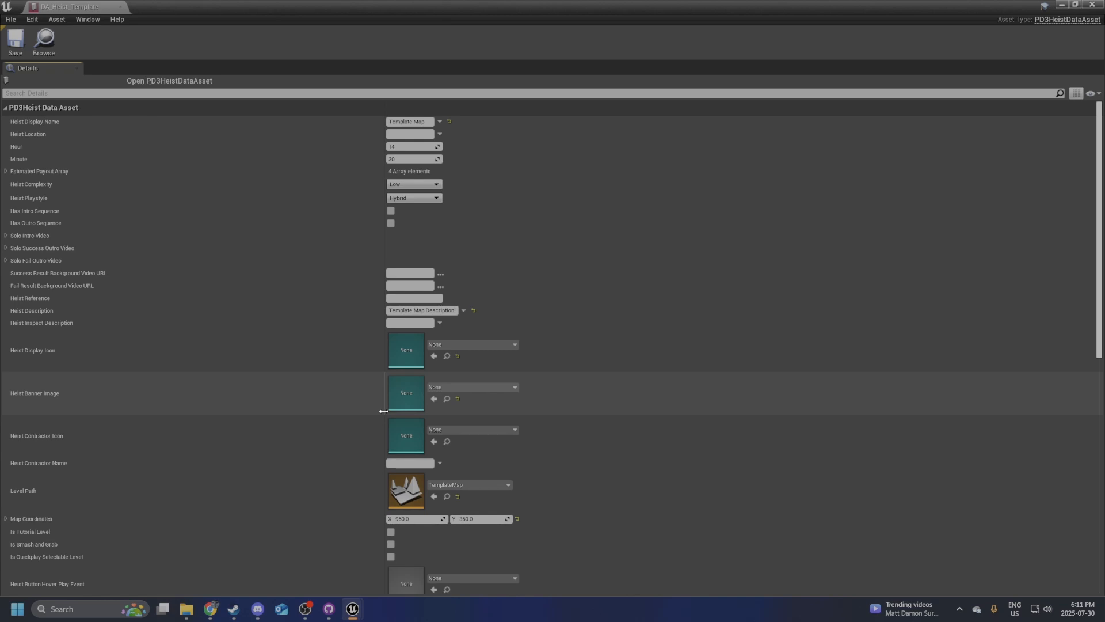
pyautogui.click(426, 121)
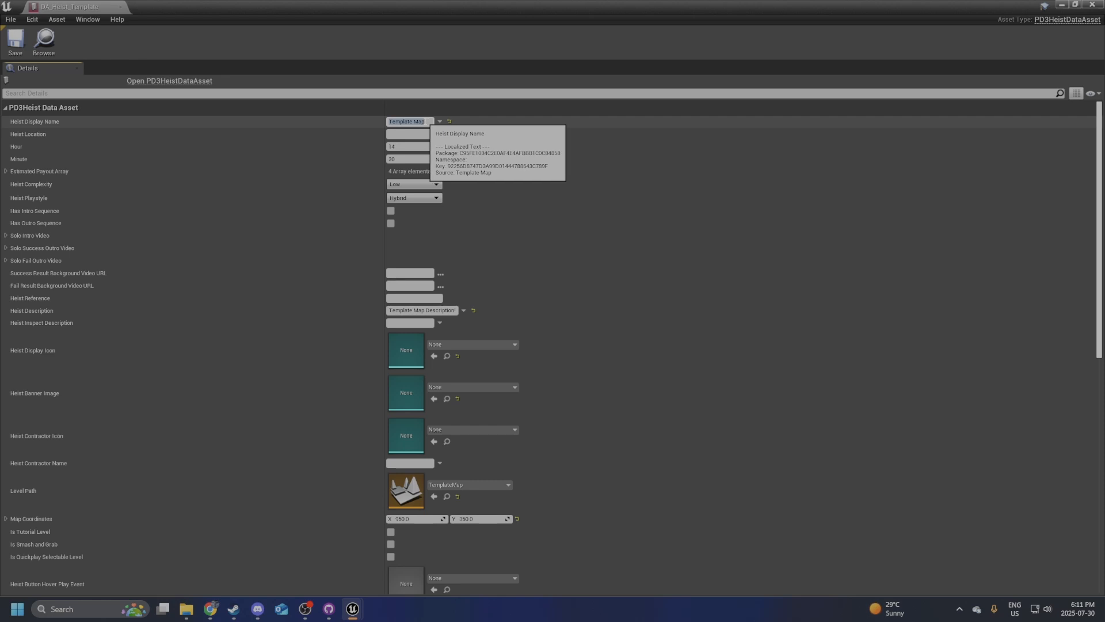
pyautogui.write('Tutorial')
pyautogui.press('Return')
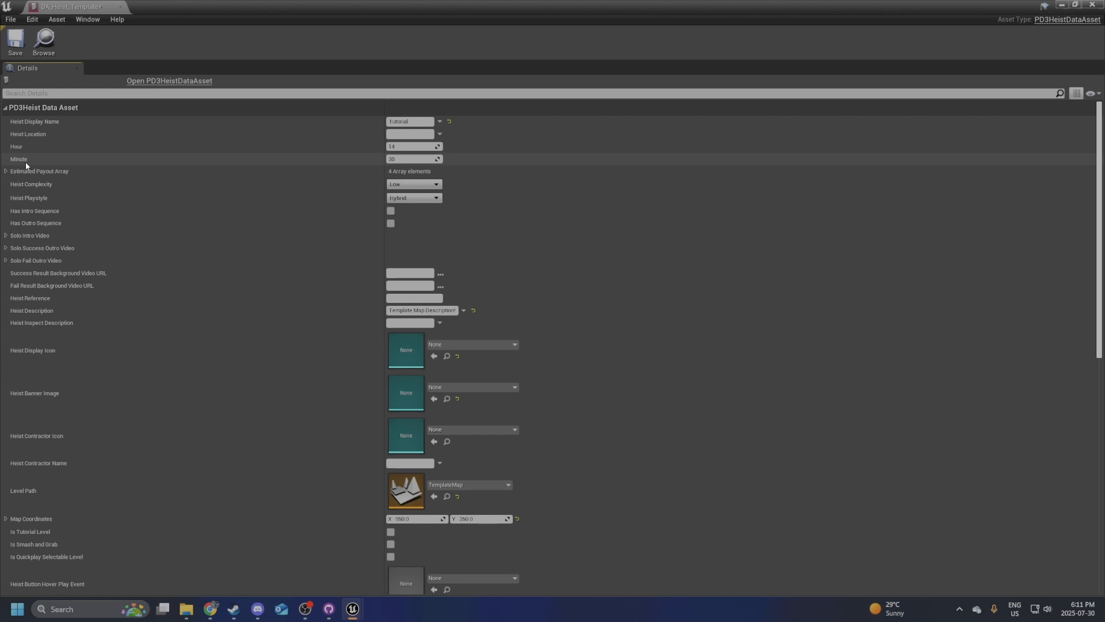
# Choose Hybrid as the Heist Playstyle and set the Heist Description to "Tutorial Map! Woo".
pyautogui.click(404, 197)
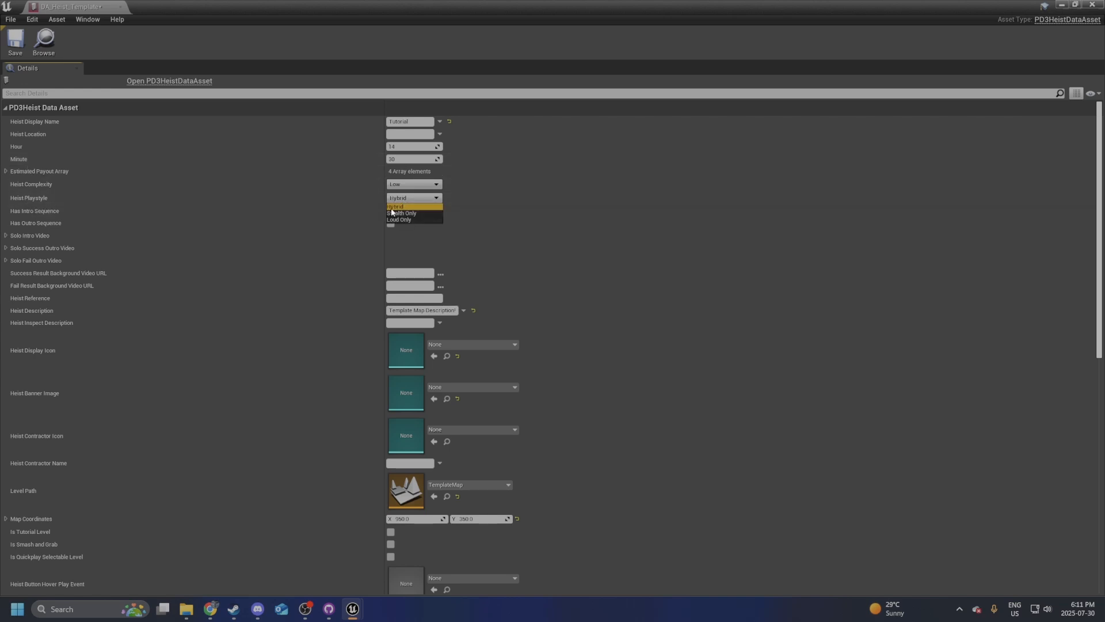
pyautogui.click(415, 206)
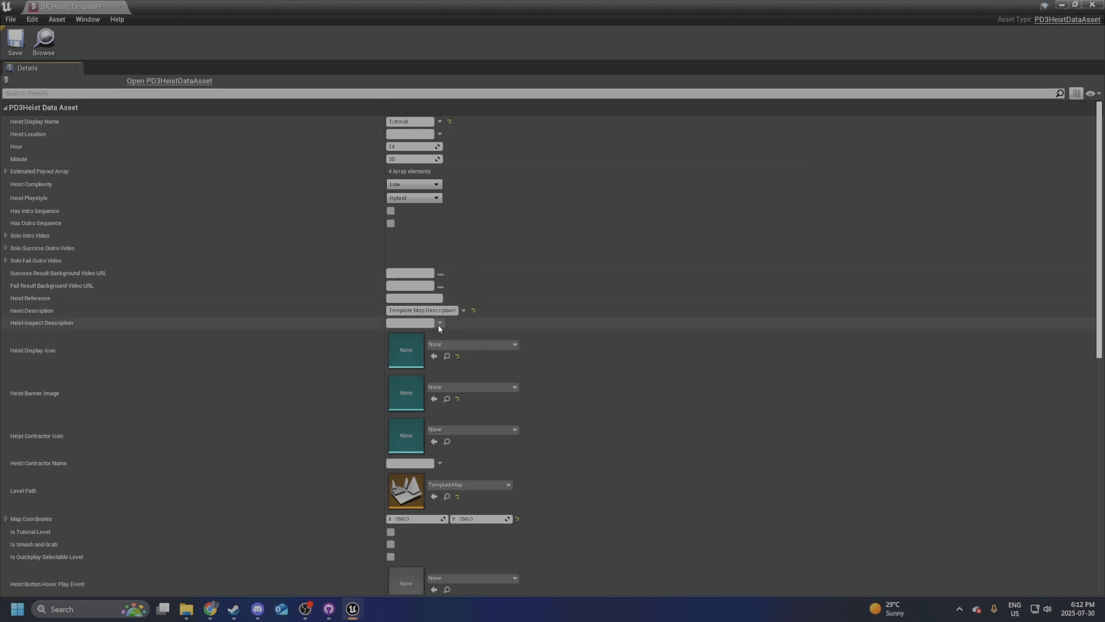
pyautogui.click(435, 310)
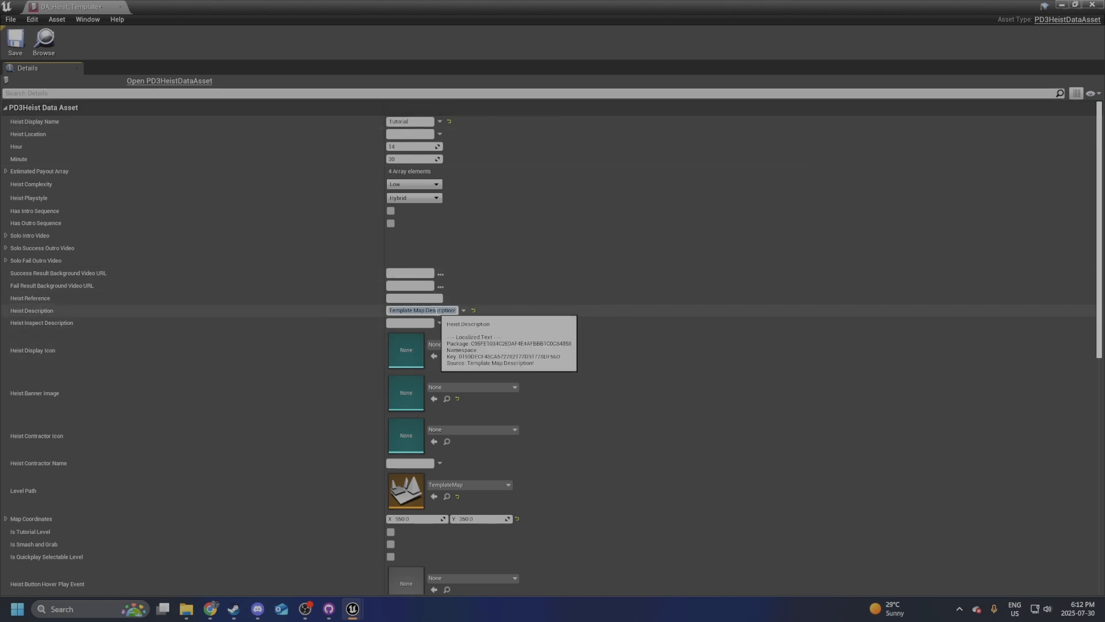
pyautogui.write('Tutorial Map! Woo')
pyautogui.press('Return')
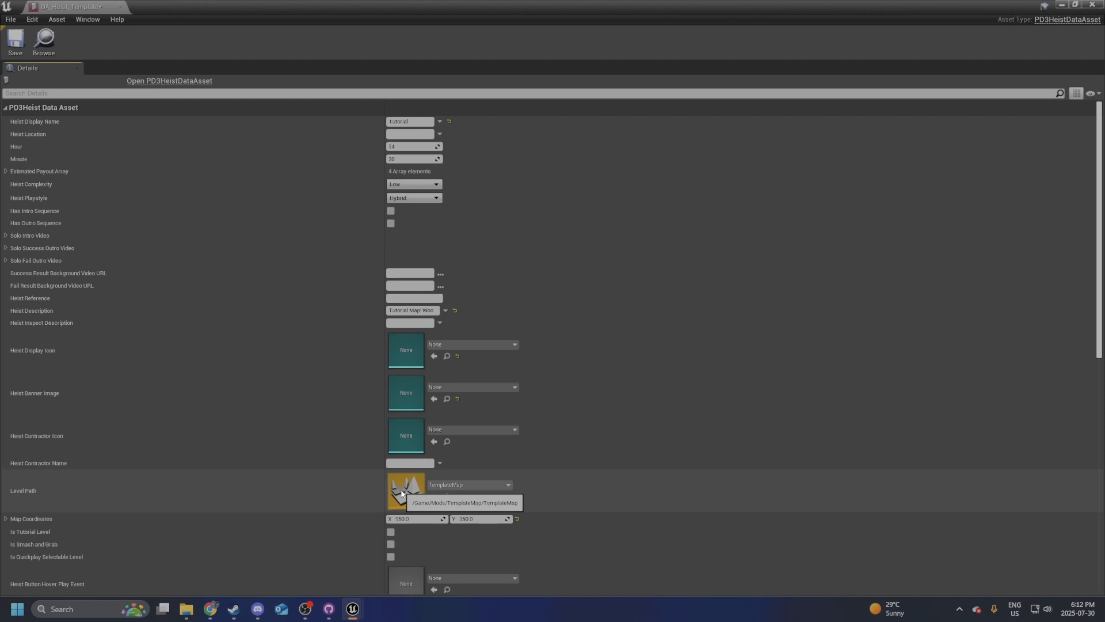
# Point the heist's Level Path to the TemplateMap level in CapcakeMods/TutorialMap and close the data asset.
pyautogui.click(467, 484)
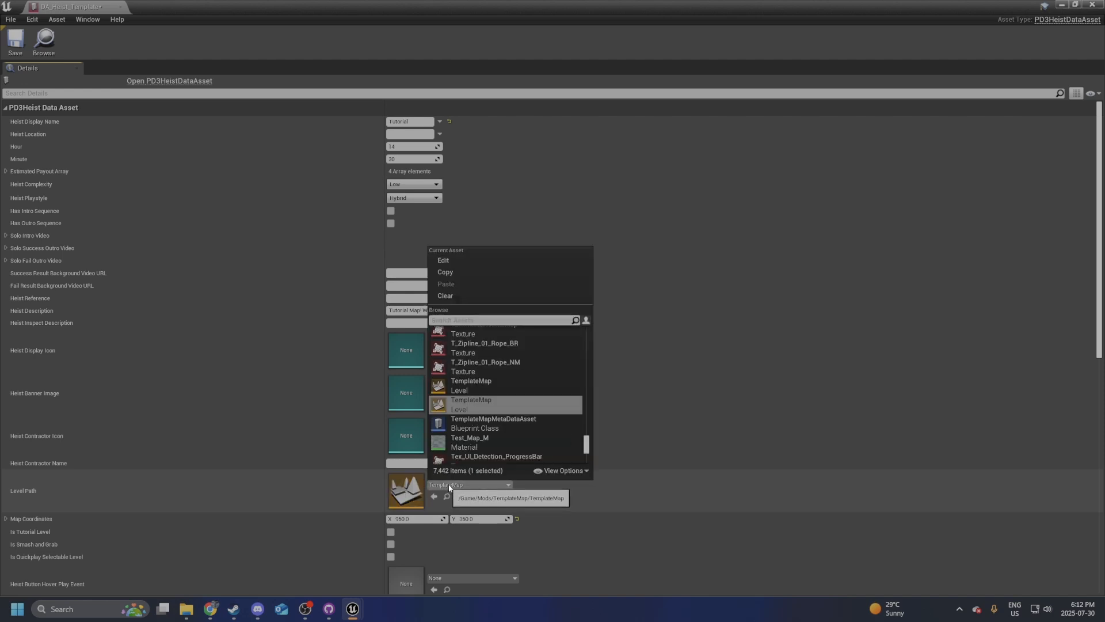
pyautogui.moveTo(486, 380)
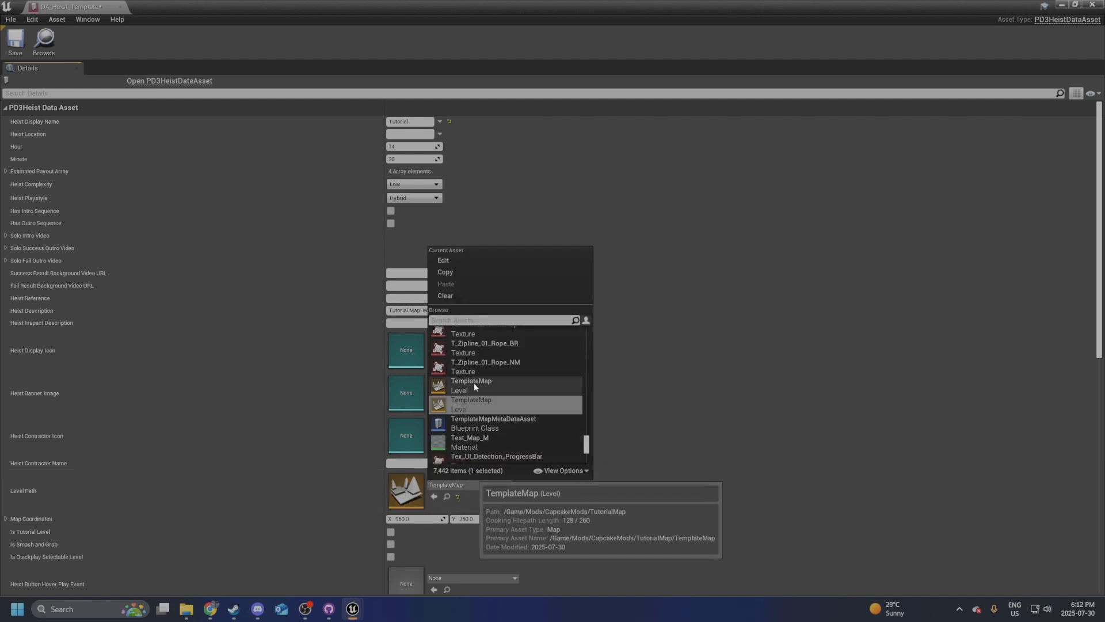
pyautogui.click(476, 385)
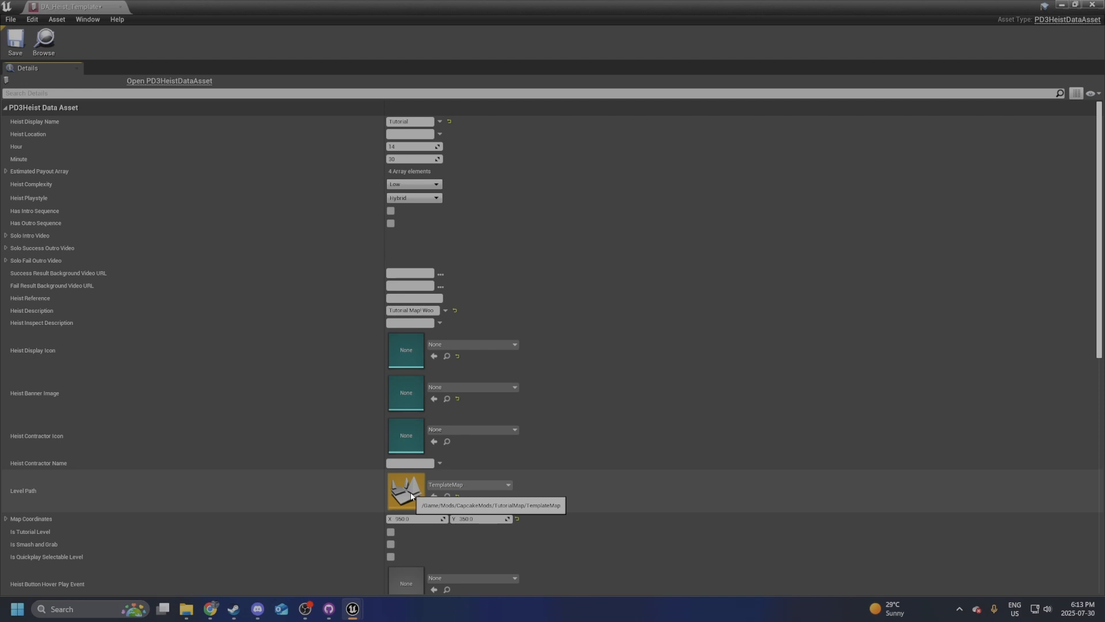
pyautogui.click(120, 6)
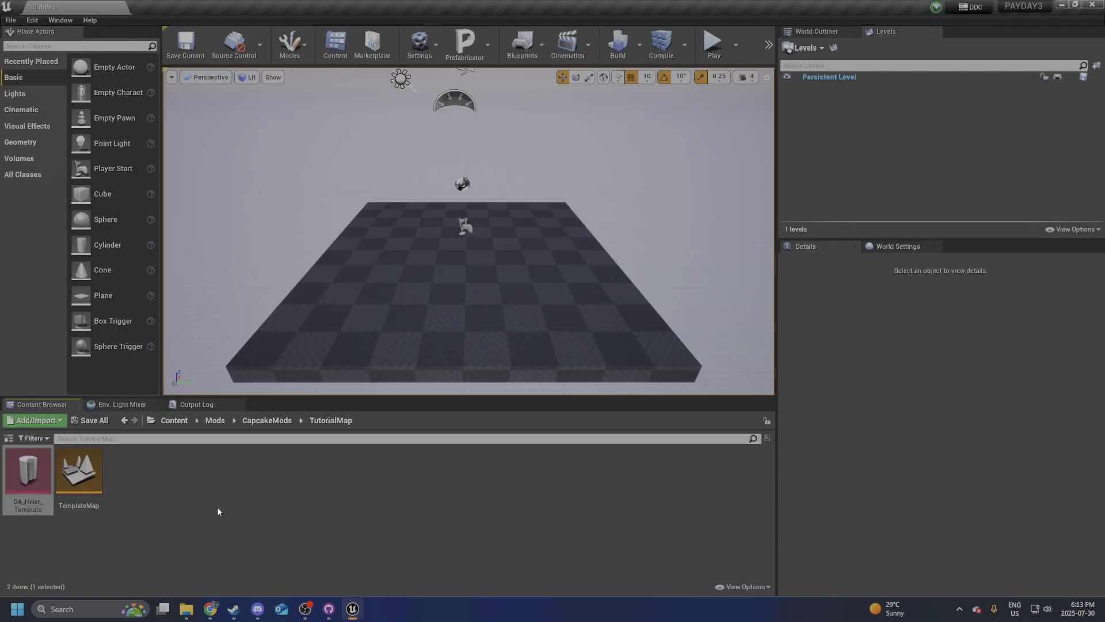
# Rename the TemplateMap level in the CapcakeMods/TutorialMap folder to TutorialMap.
pyautogui.click(78, 475)
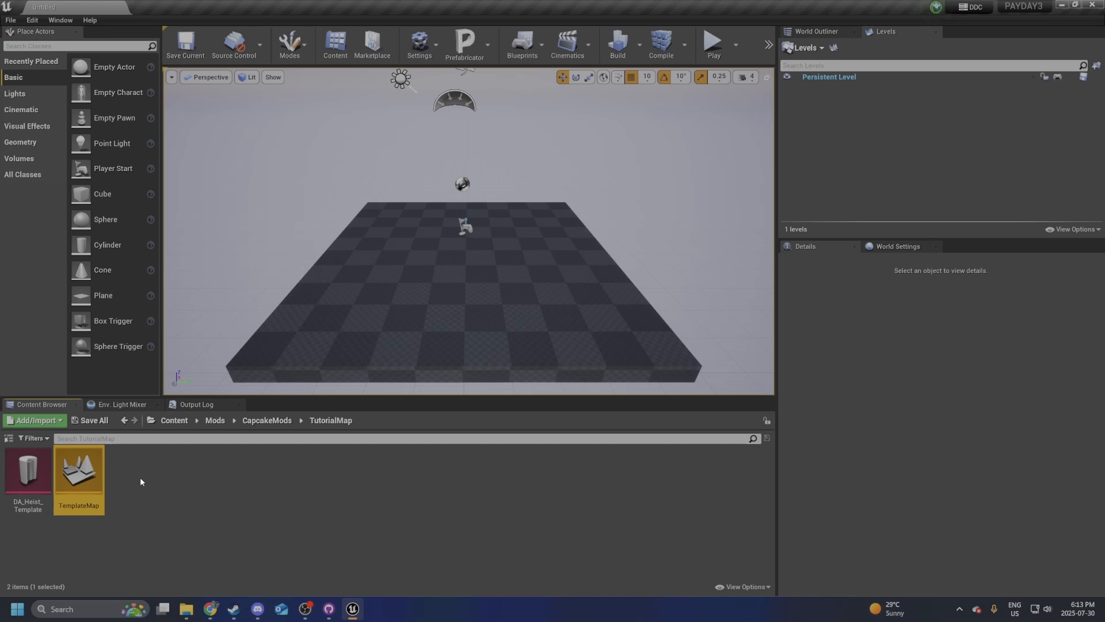
pyautogui.press('F2')
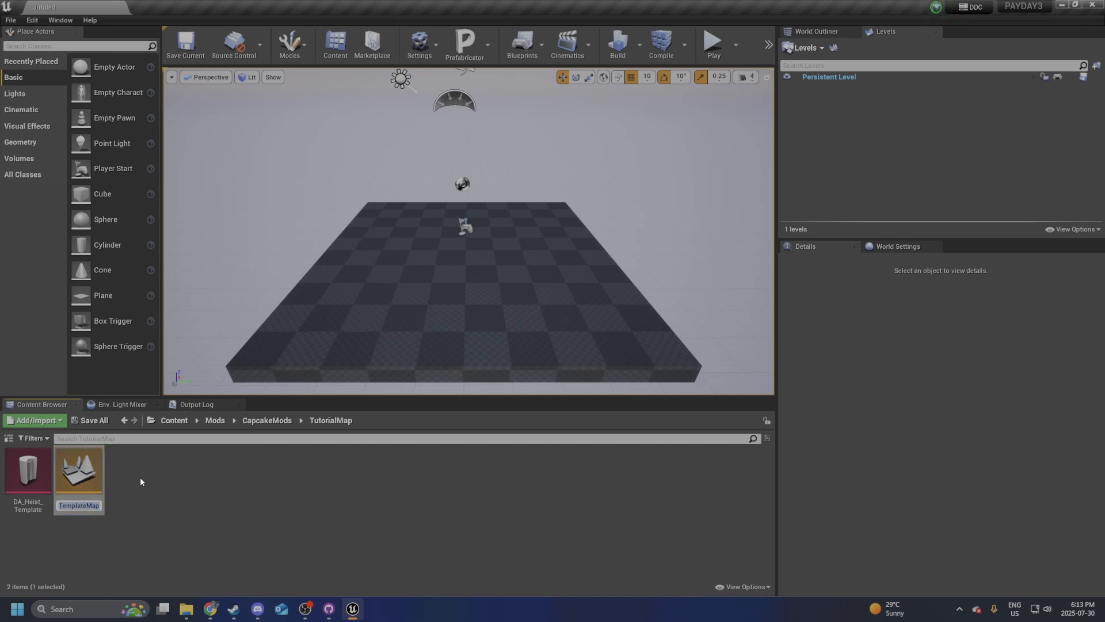
pyautogui.write('TutorialMap')
pyautogui.press('Return')
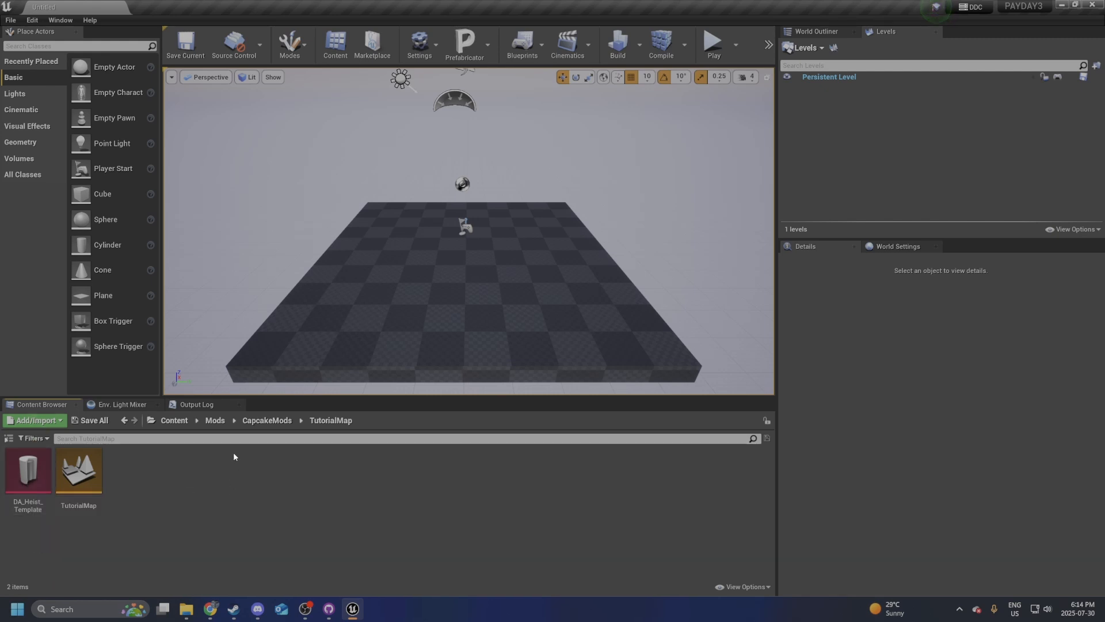
# Duplicate TemplateMapMetaDataAsset in the Mods/ModMeta folder and name the copy TutorialMapMetaDataAsset.
pyautogui.click(203, 421)
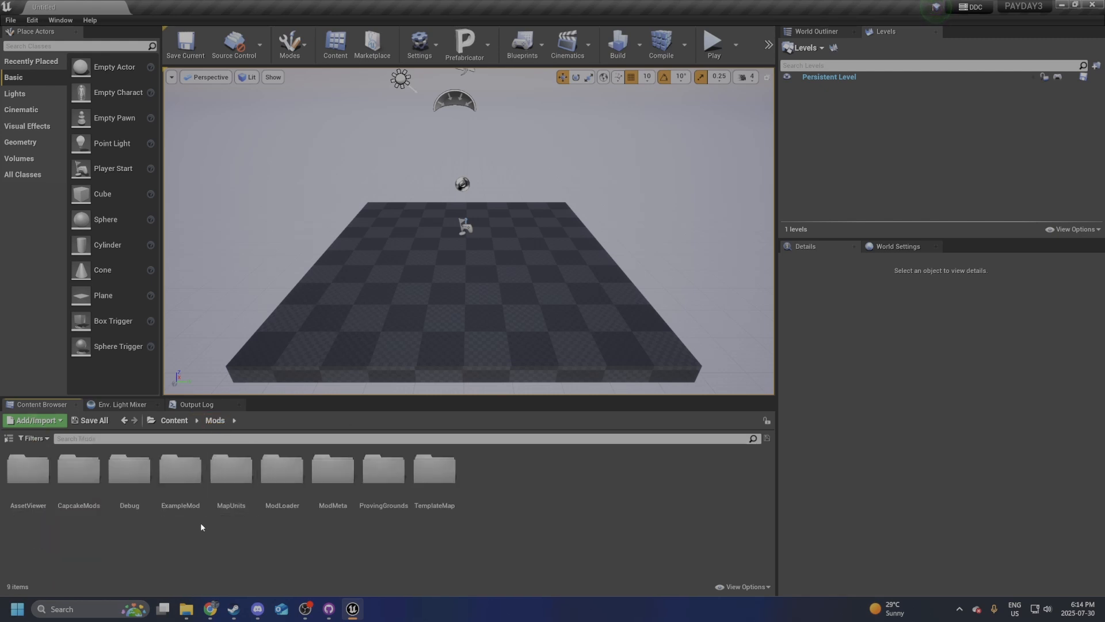
pyautogui.doubleClick(333, 471)
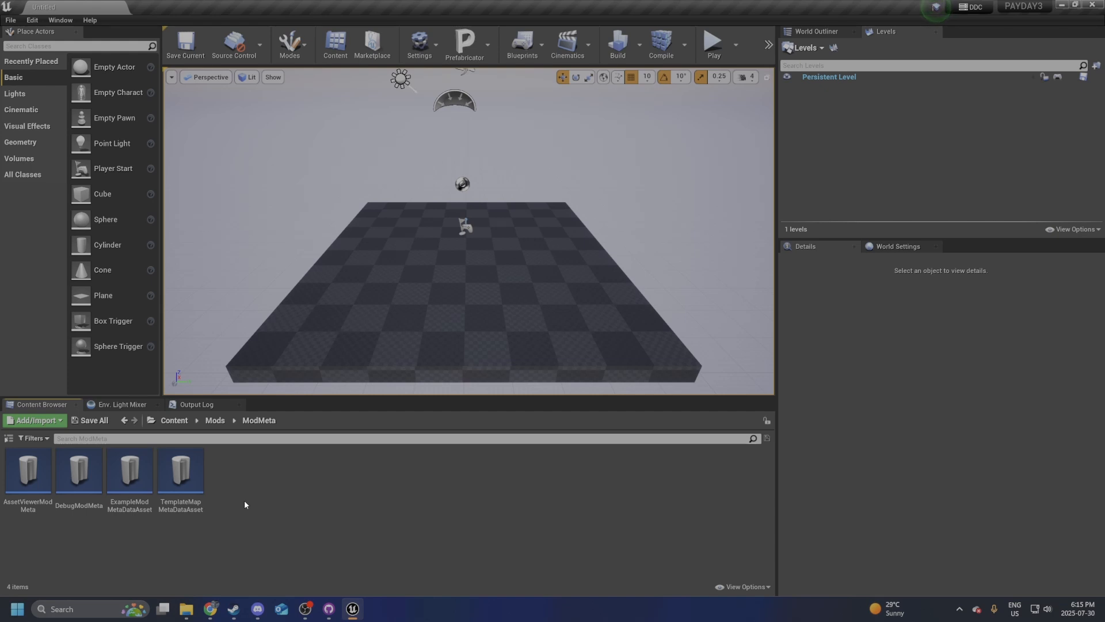
pyautogui.click(185, 476)
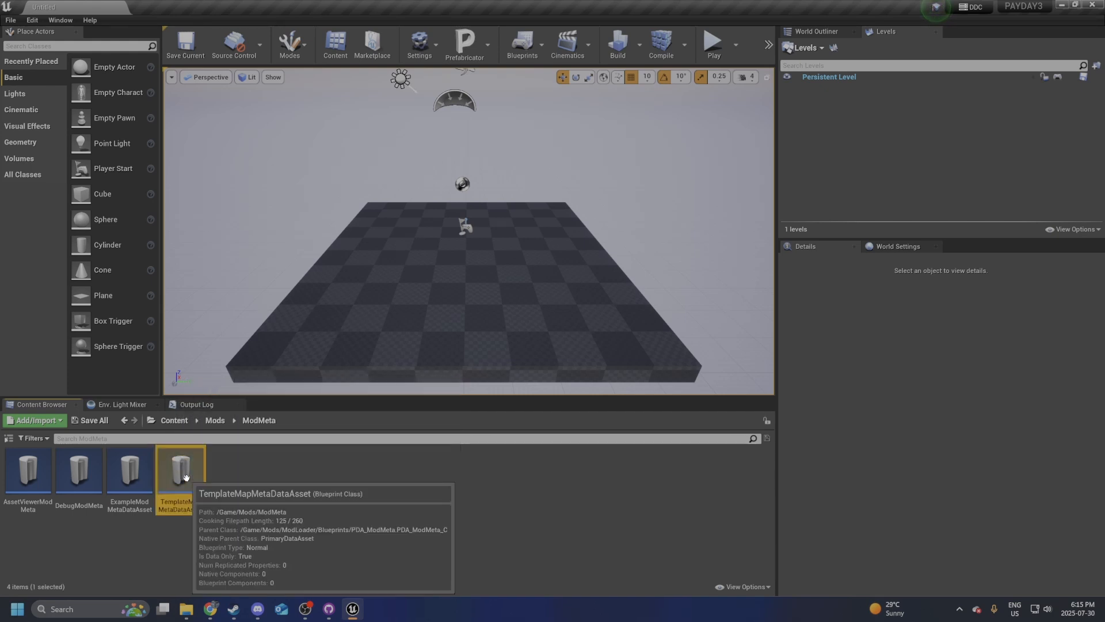
pyautogui.hotkey('ctrl', 'c')
pyautogui.hotkey('ctrl', 'v')
pyautogui.press('F2')
pyautogui.hotkey('ctrl', 'v')
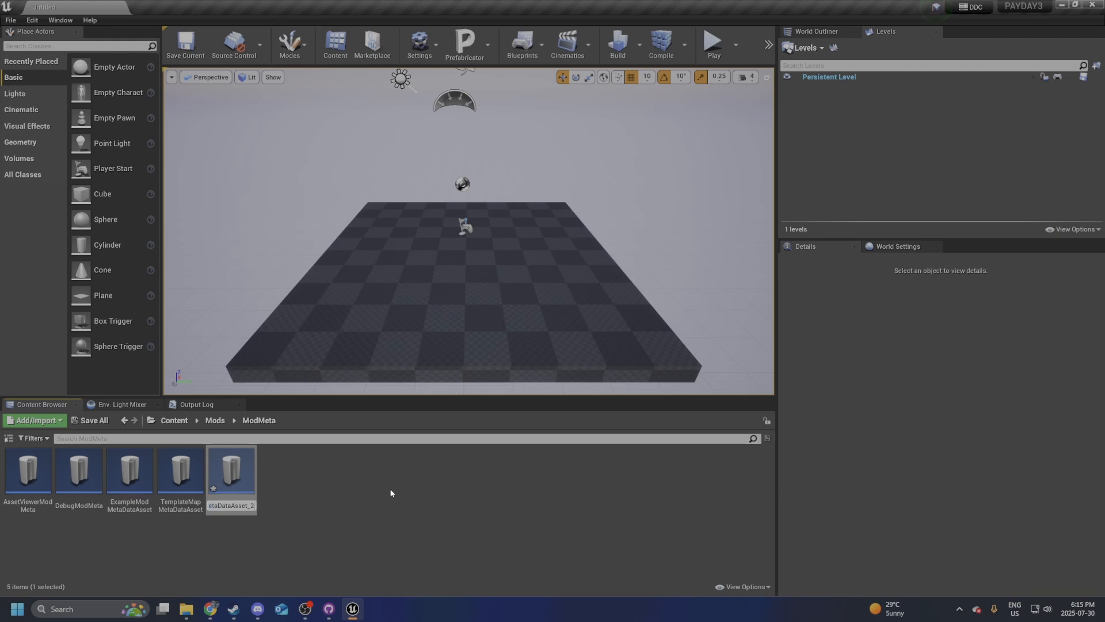
pyautogui.press('Return')
# Open TutorialMapMetaDataAsset and set its Mod ID to TutorialMap.
pyautogui.doubleClick(231, 477)
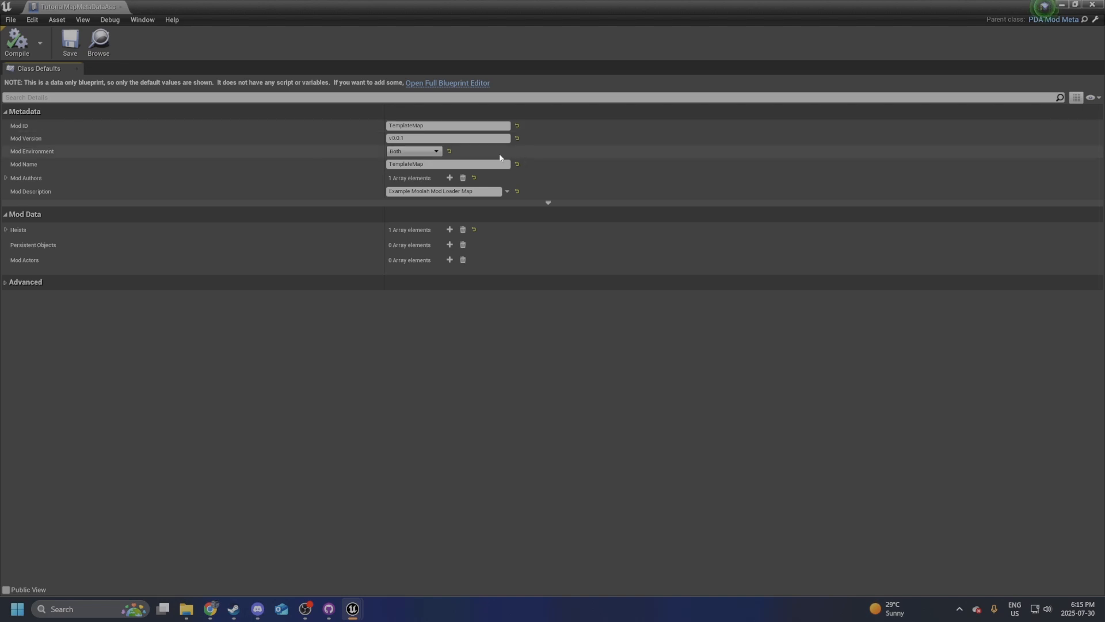
pyautogui.click(447, 128)
pyautogui.doubleClick(438, 125)
pyautogui.write('TutorialMap')
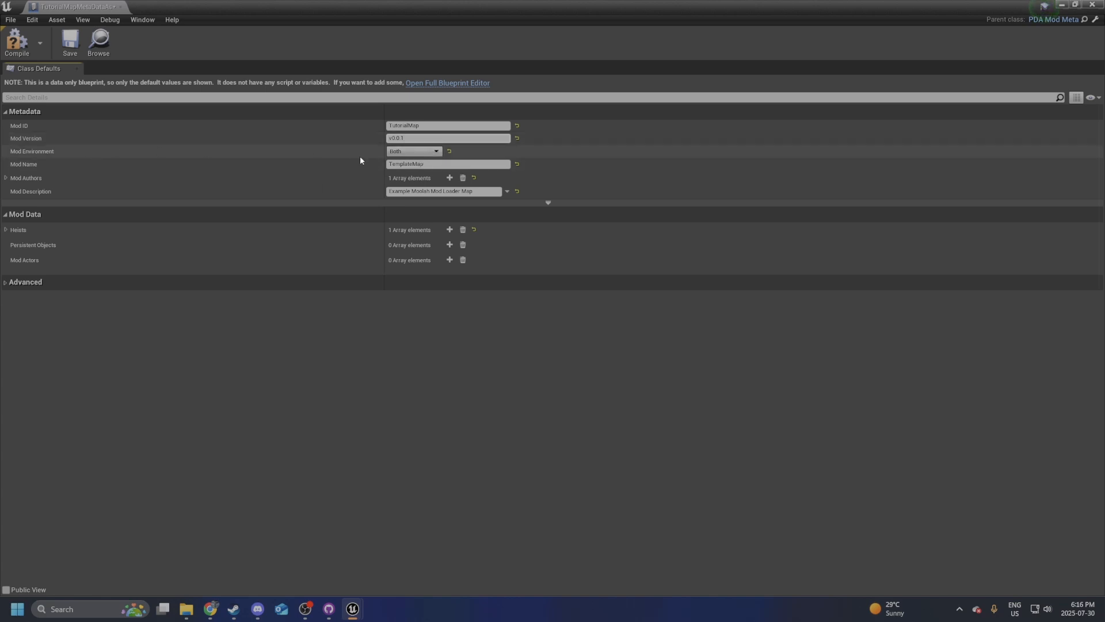
# Choose Both as the Mod Environment and set the Mod Name to TutorialMap.
pyautogui.click(420, 151)
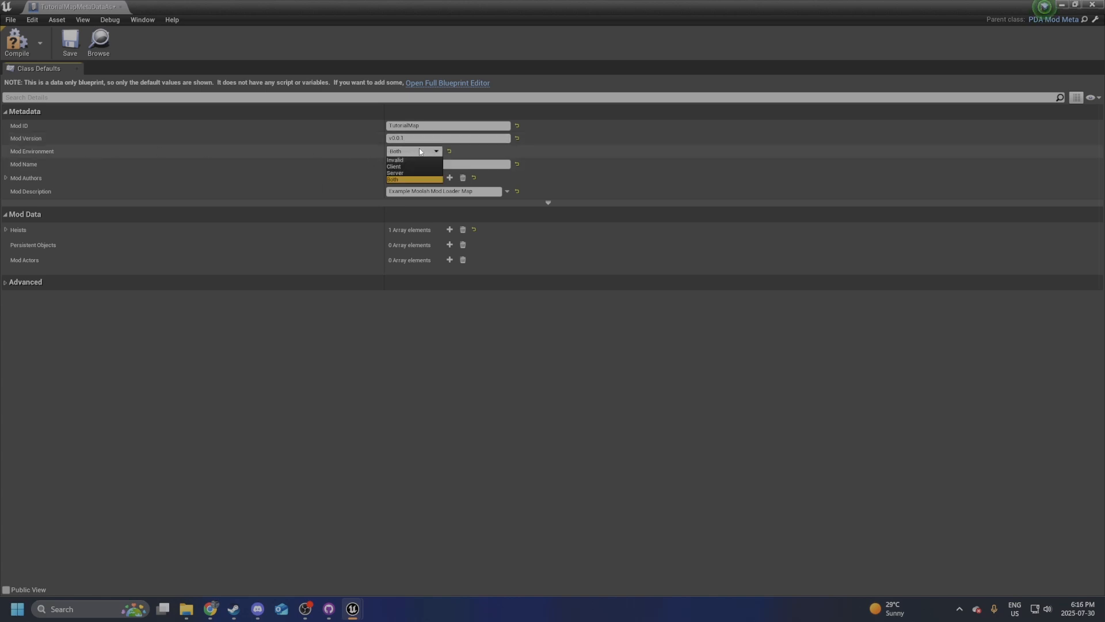
pyautogui.click(402, 179)
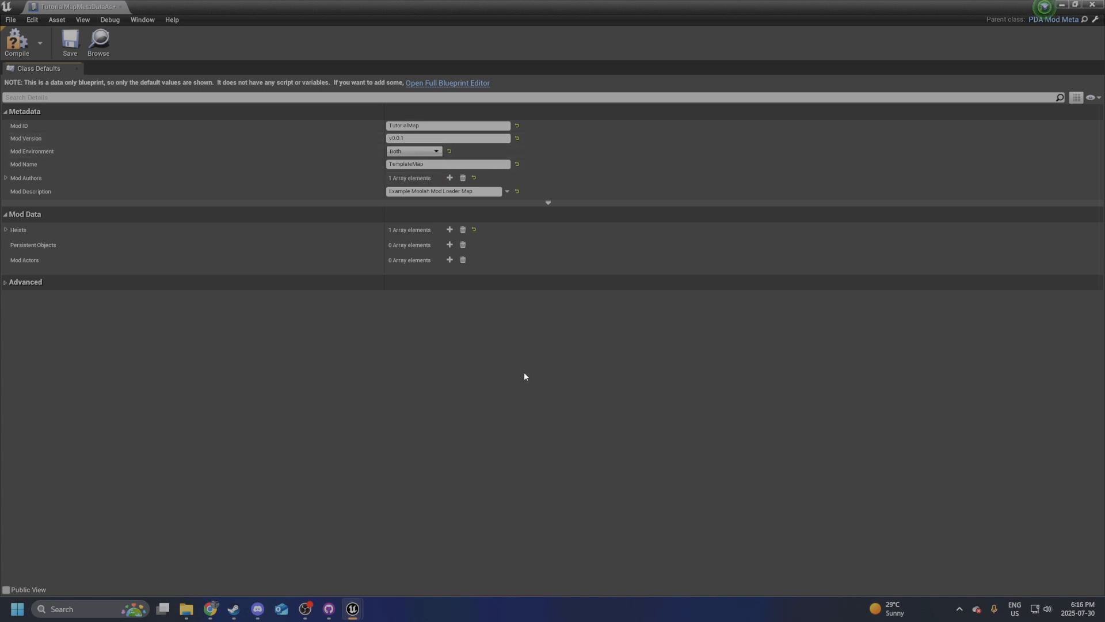
pyautogui.click(433, 165)
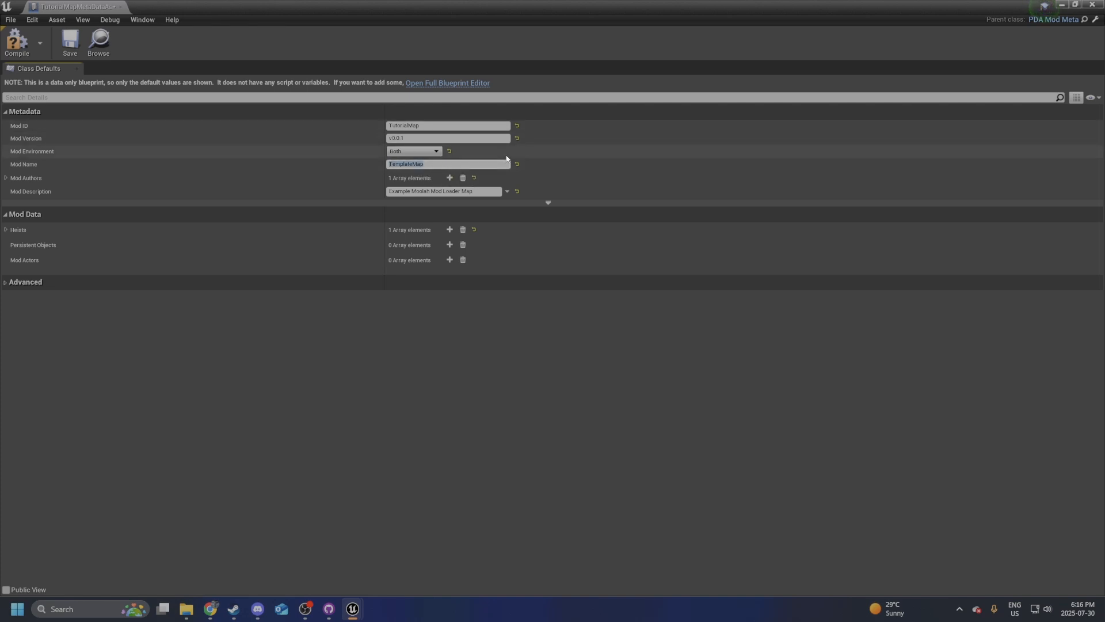
pyautogui.write('TutorialMap')
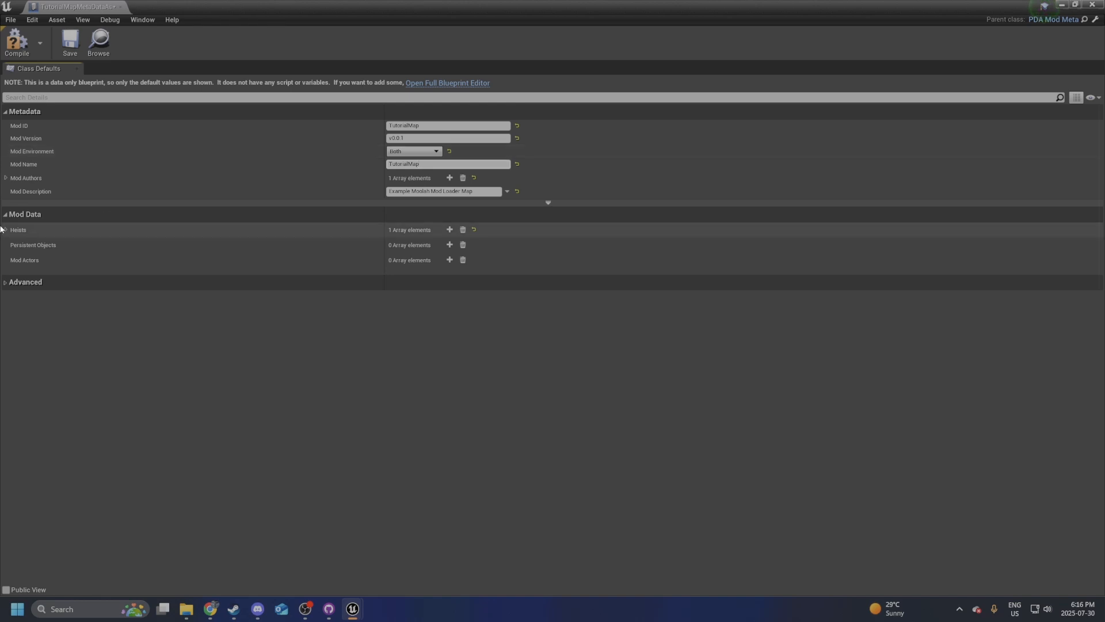
# Replace the first Mod Authors entry with the mod author's name.
pyautogui.click(6, 178)
pyautogui.click(445, 194)
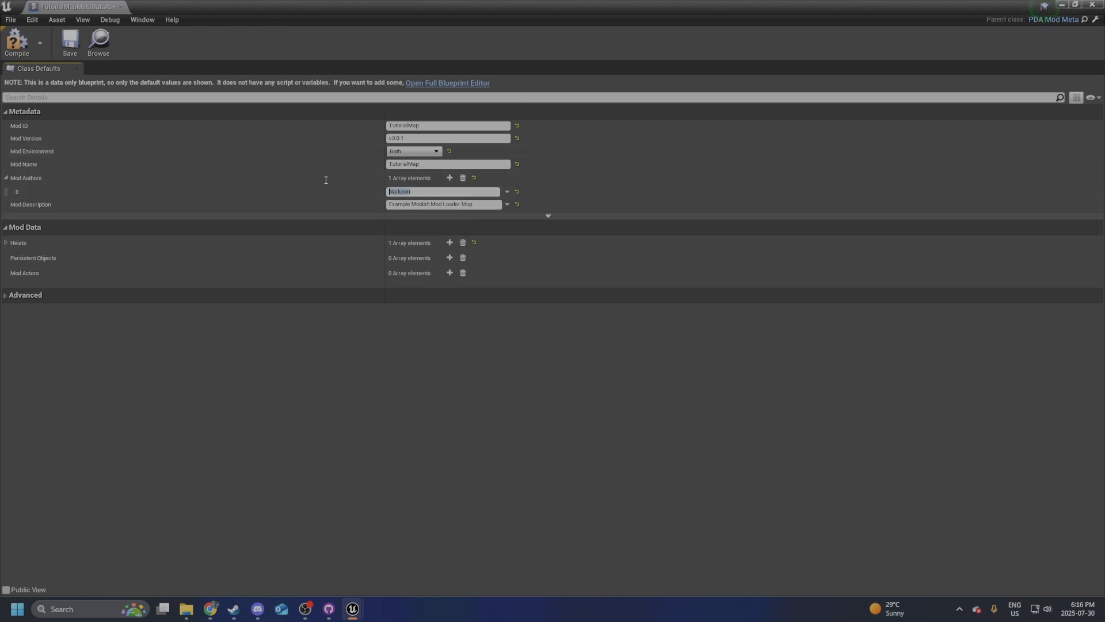
pyautogui.write('Capcake')
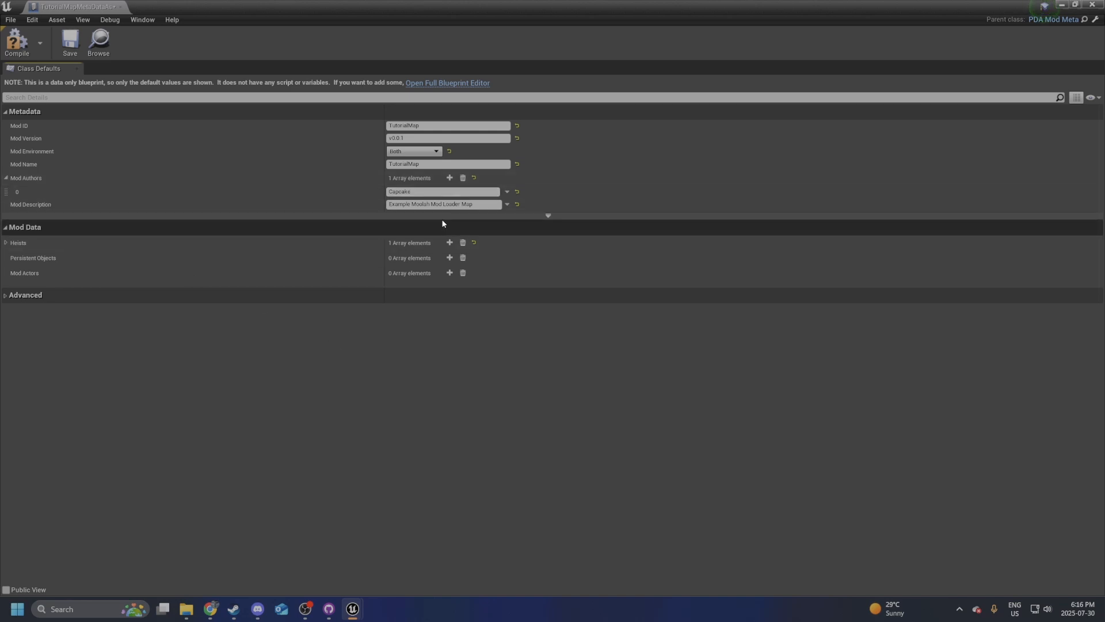
pyautogui.click(454, 204)
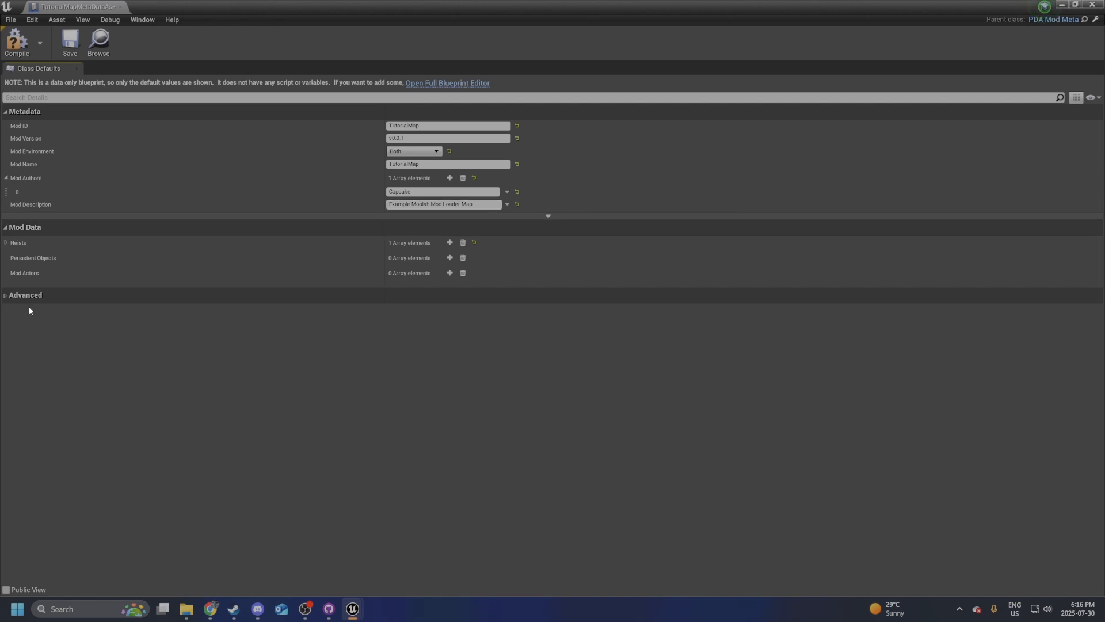
# Assign the TutorialMap folder's DA_Heist_Template to the first Heists entry, then save and close the metadata asset.
pyautogui.click(6, 242)
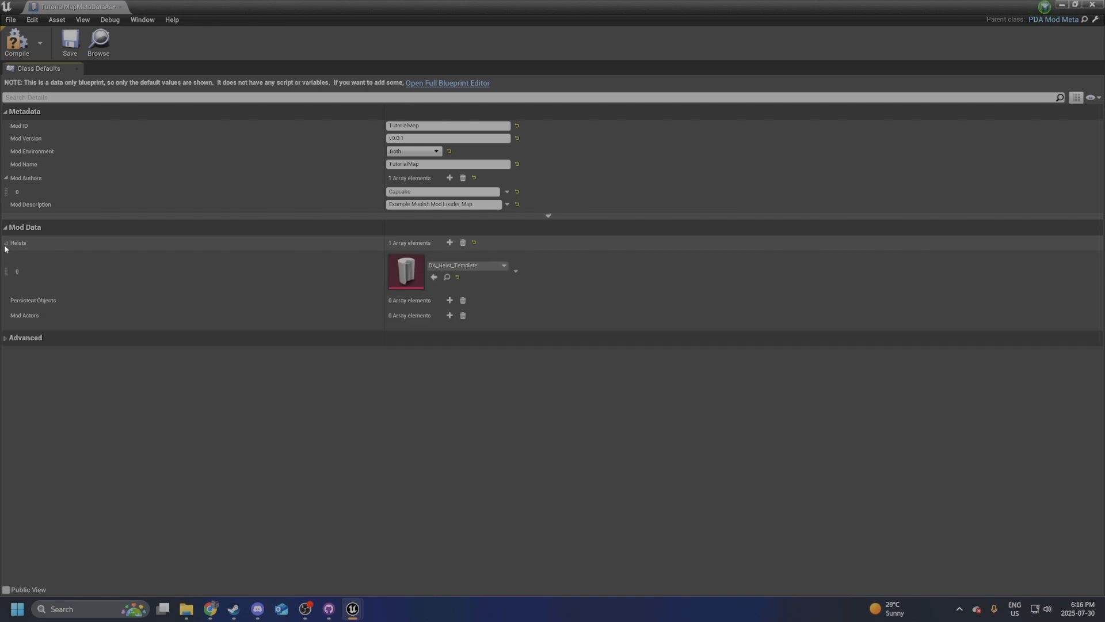
pyautogui.click(440, 265)
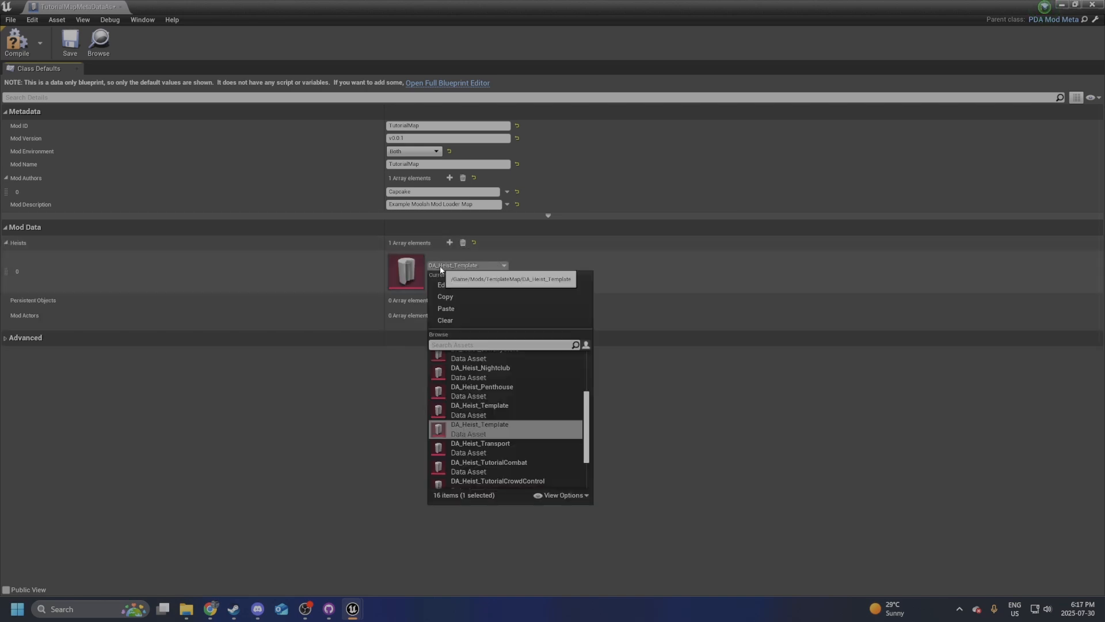
pyautogui.click(475, 412)
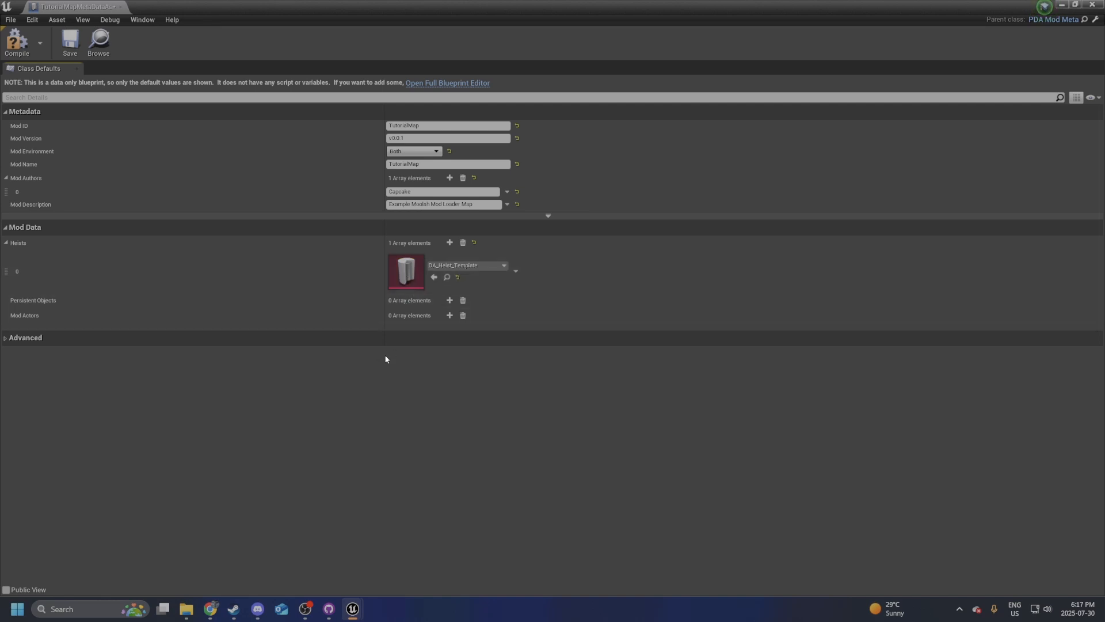
pyautogui.click(68, 50)
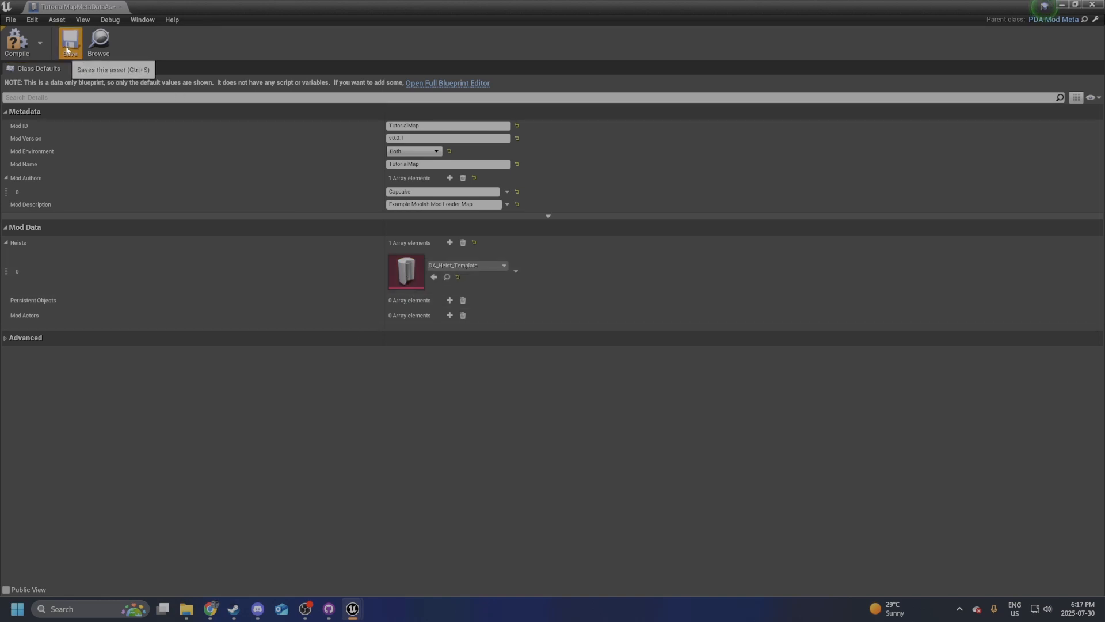
pyautogui.click(118, 7)
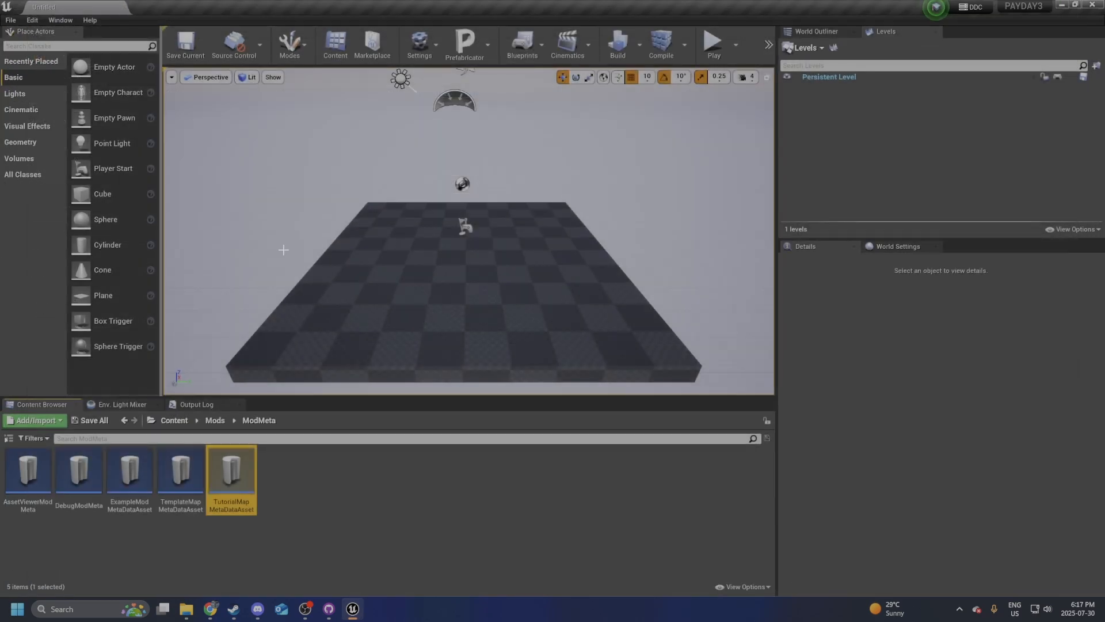
# Open the TutorialMap level from the CapcakeMods/TutorialMap folder and bring the whole map into view.
pyautogui.click(215, 420)
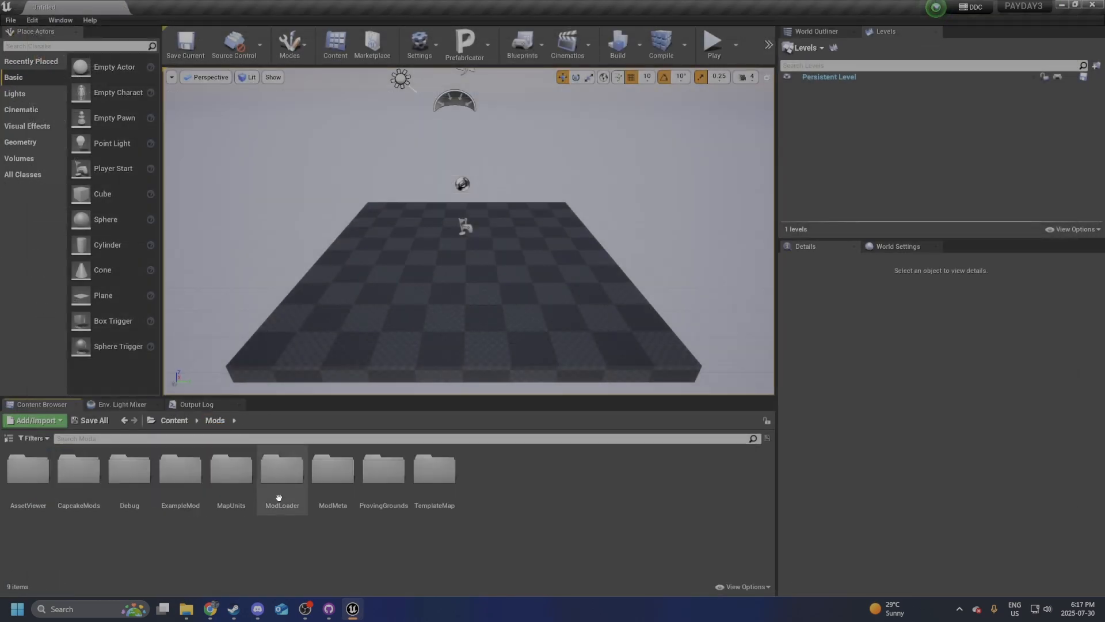
pyautogui.doubleClick(89, 484)
pyautogui.doubleClick(76, 479)
pyautogui.doubleClick(73, 477)
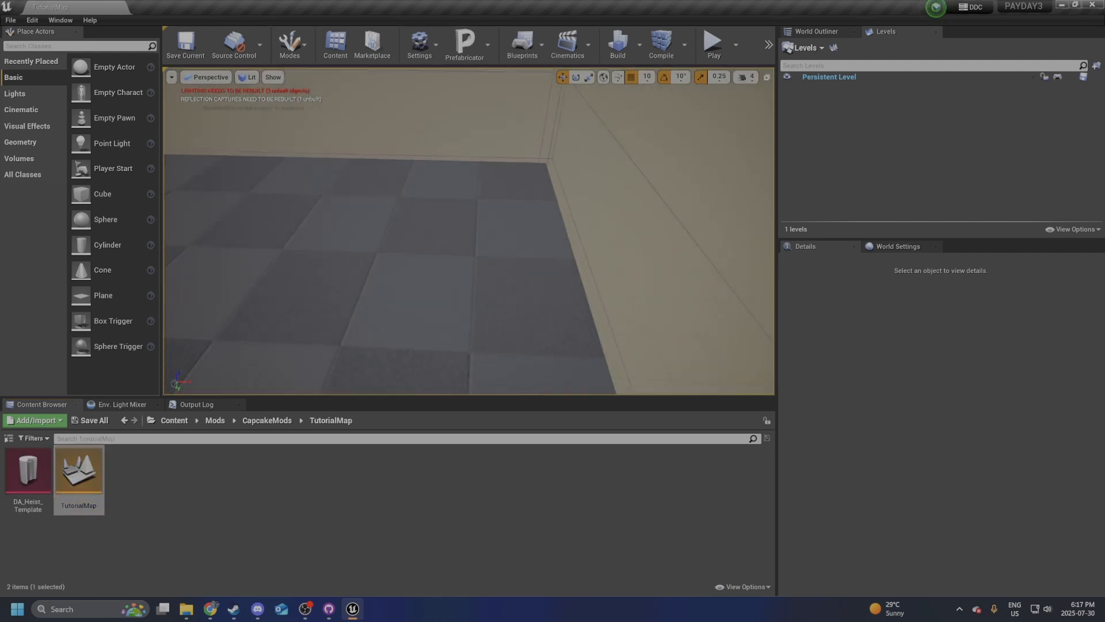
pyautogui.moveTo(453, 172)
pyautogui.mouseDown(button='right')
pyautogui.moveTo(368, 173)
pyautogui.moveTo(455, 171)
pyautogui.mouseUp(button='right')
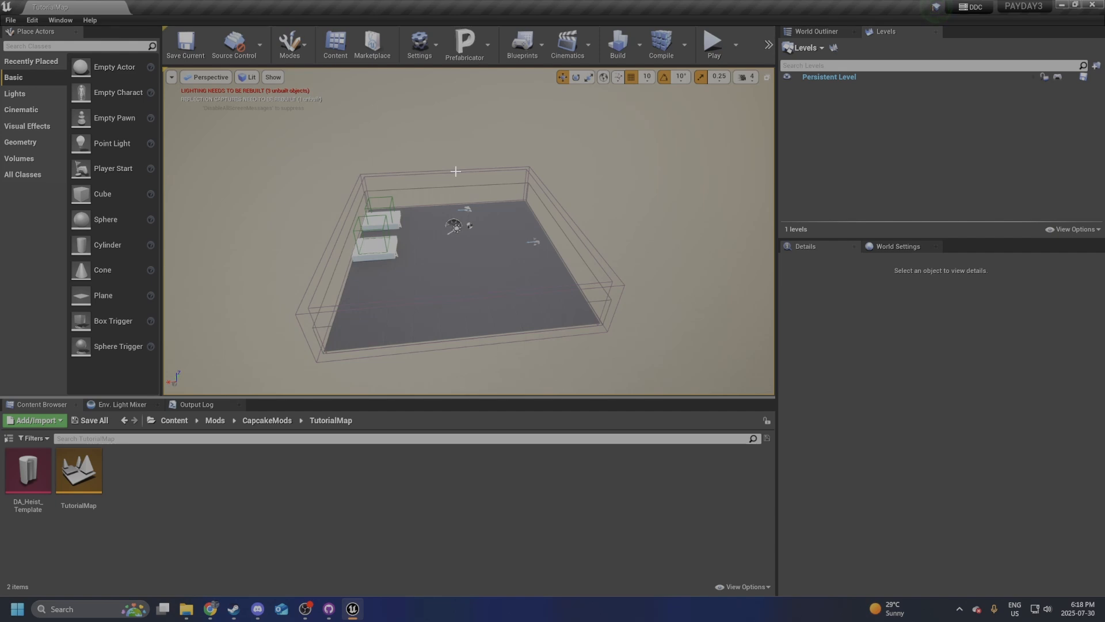